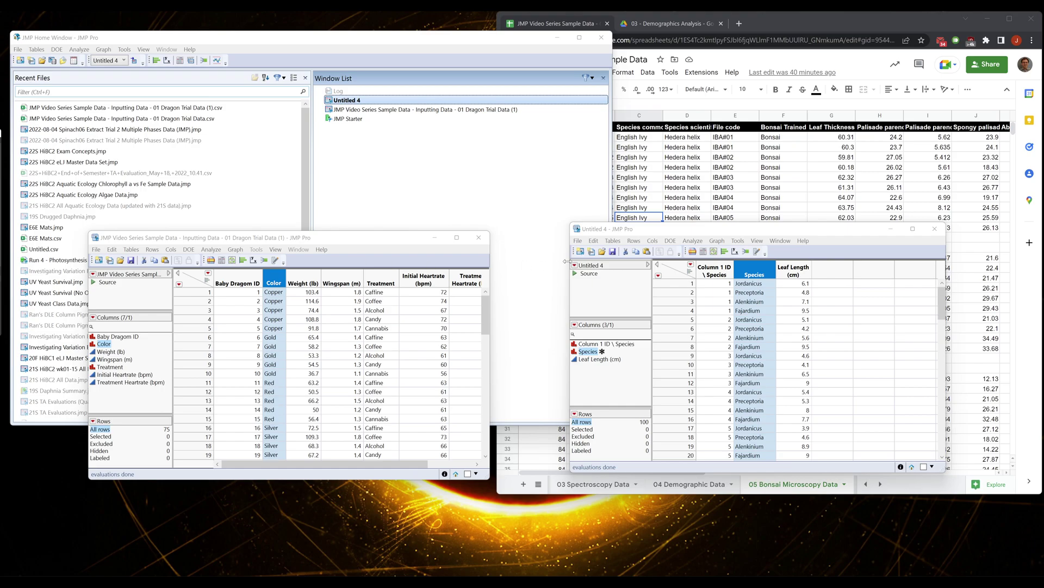
Step: Exclude all Jordanicus and Preceptoria rows in Untitled 4, leaving 50 Alenkinium and Fajardium rows
click(663, 229)
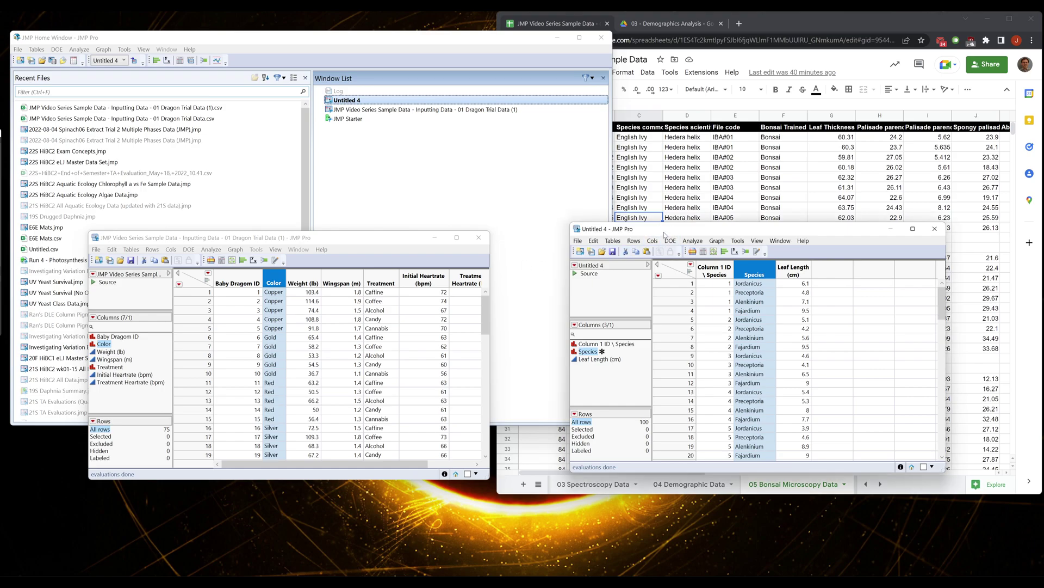
drag(663, 234, 600, 242)
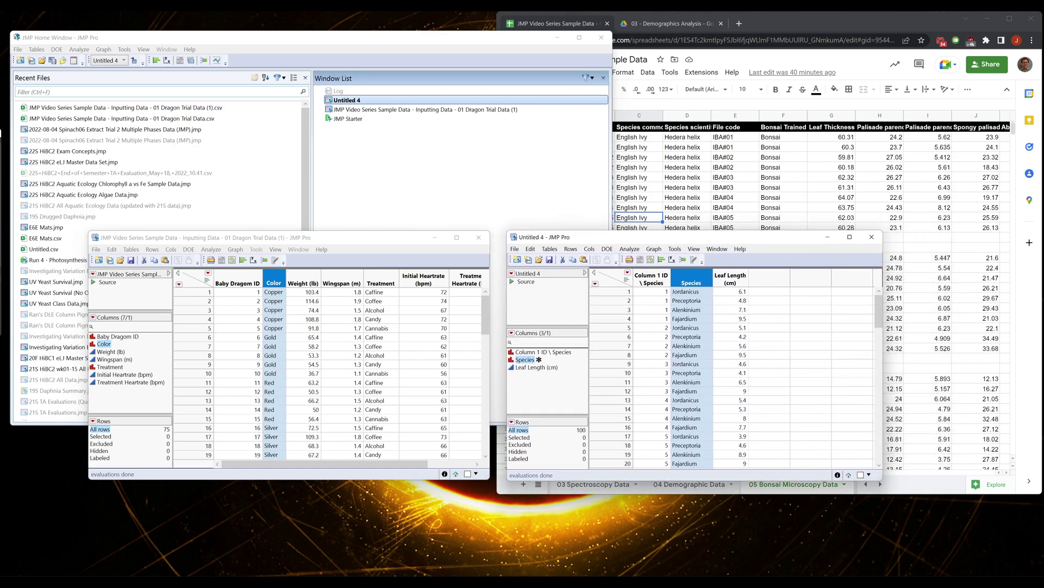
click(688, 293)
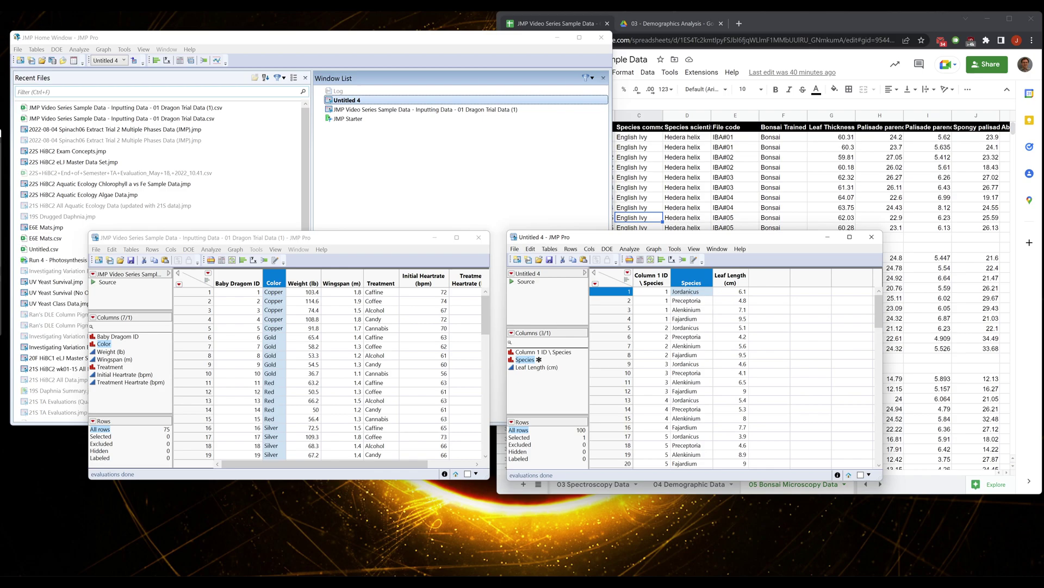
drag(688, 293, 688, 303)
right_click(699, 302)
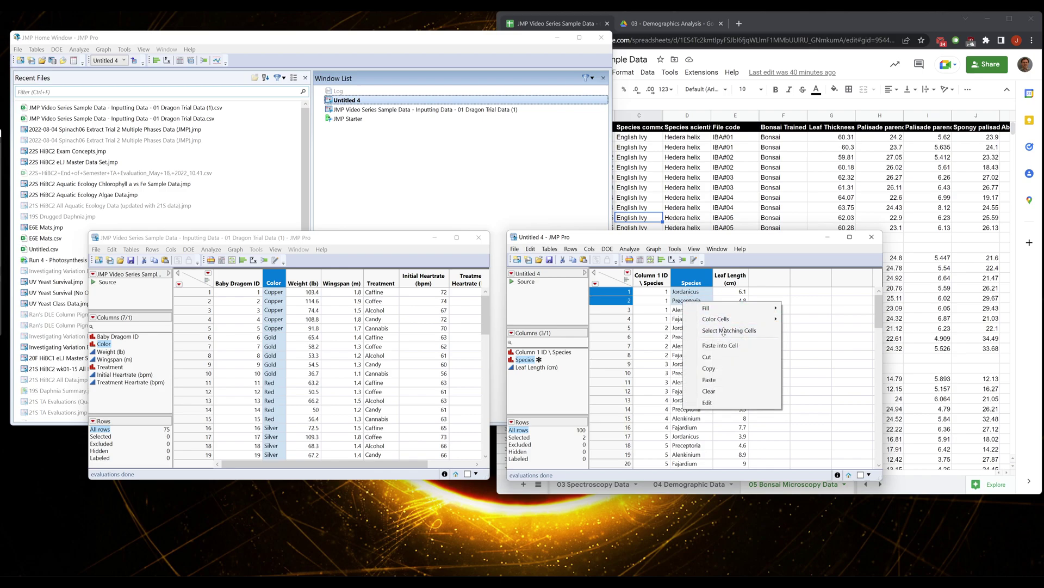
click(723, 331)
right_click(610, 294)
click(680, 310)
click(687, 311)
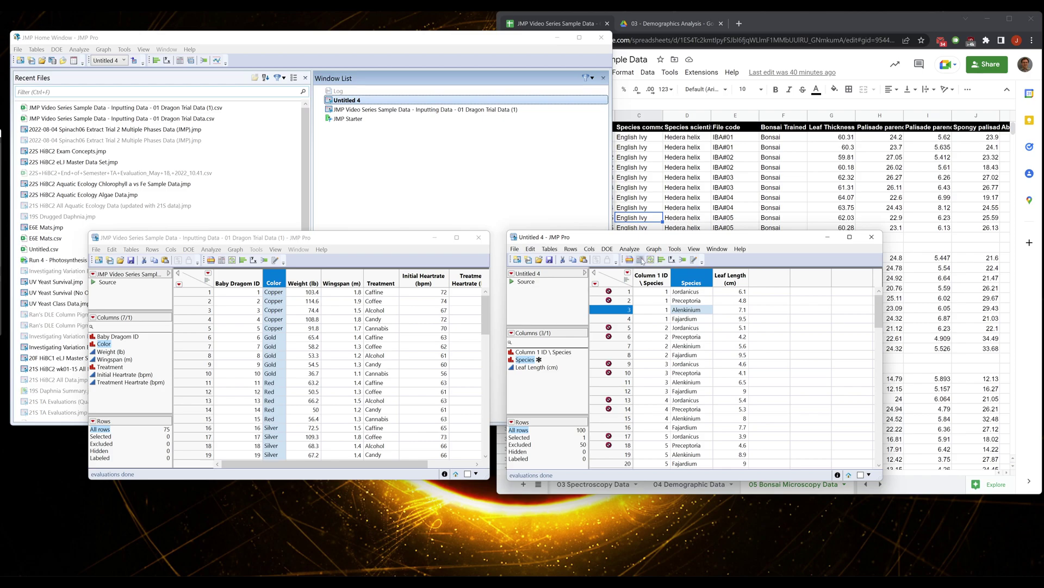
Step: Open the Fit Y by X dialog from the Analyze menu and enlarge it
click(659, 251)
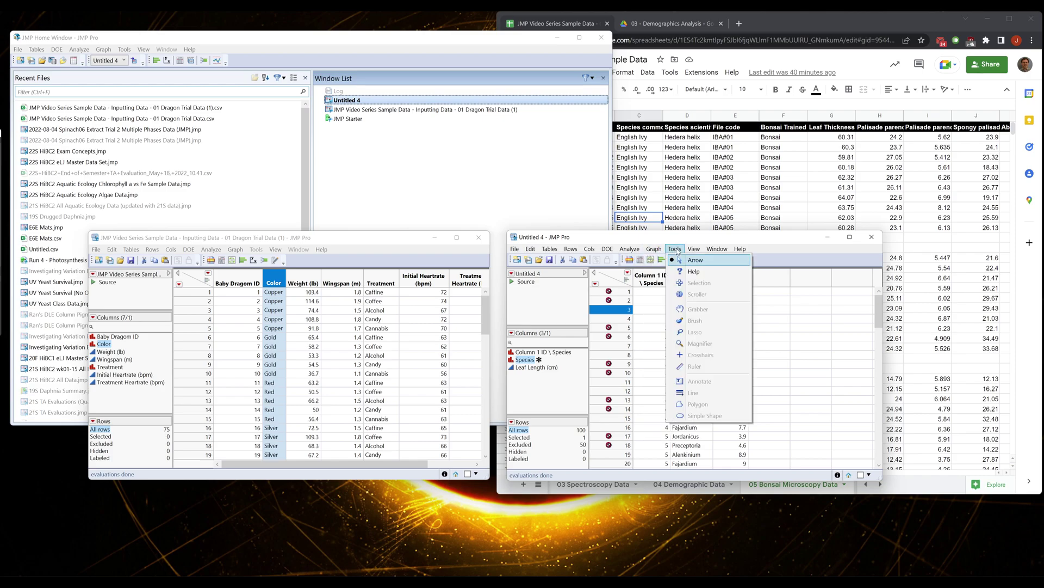
mouse_move(642, 252)
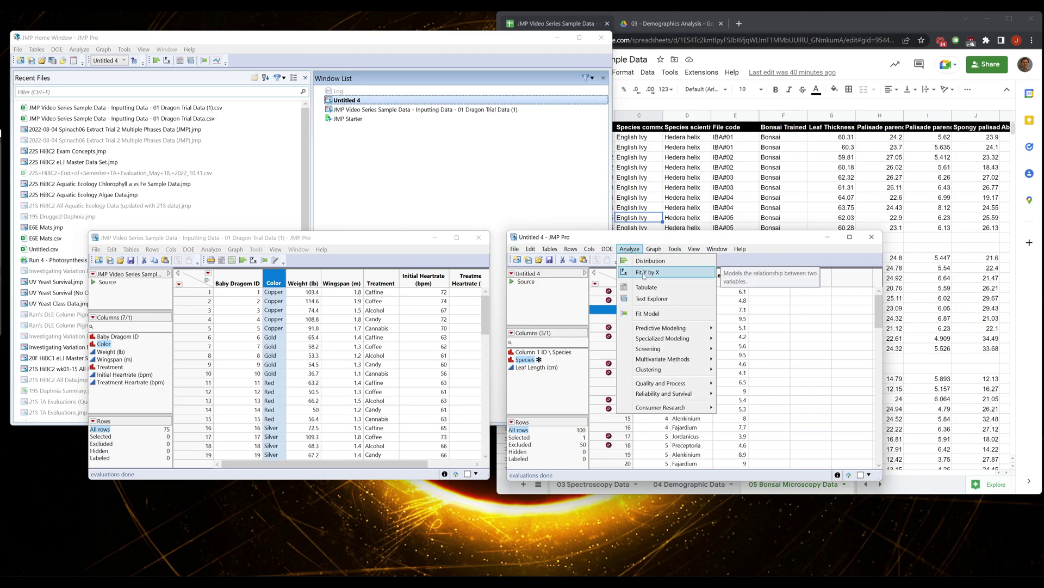
click(644, 273)
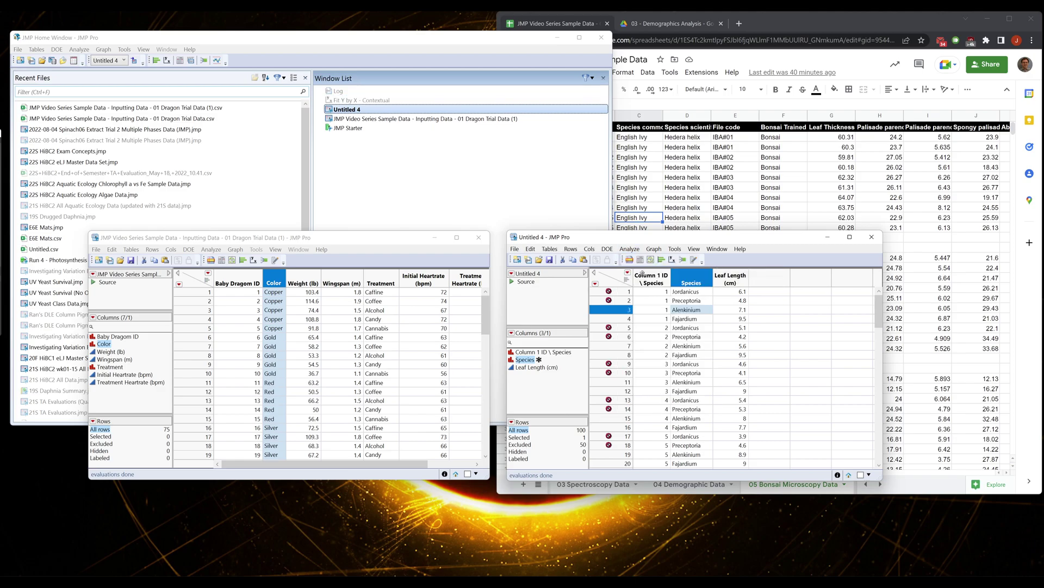
drag(594, 235, 402, 140)
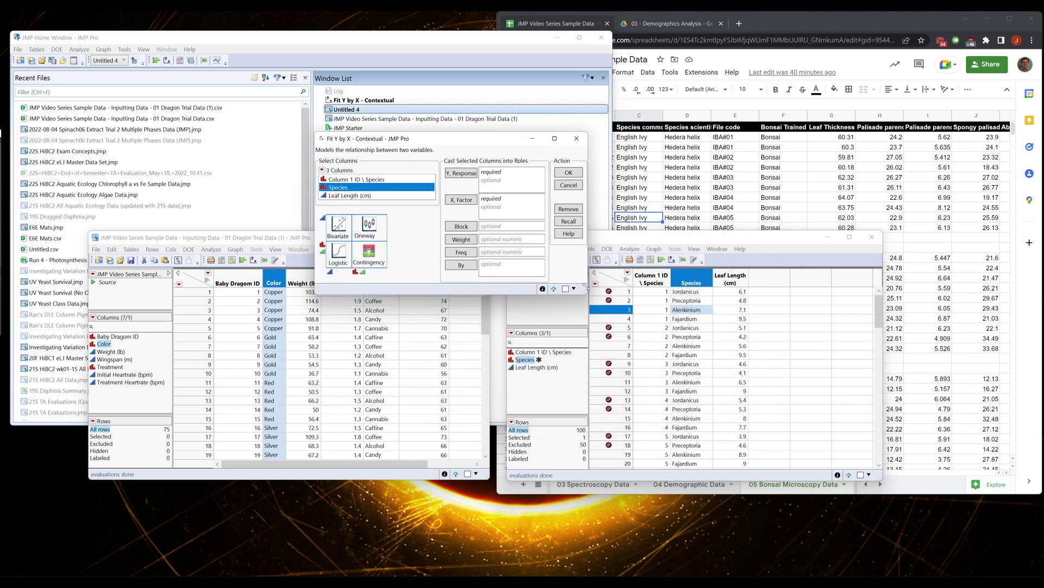
drag(587, 294, 602, 347)
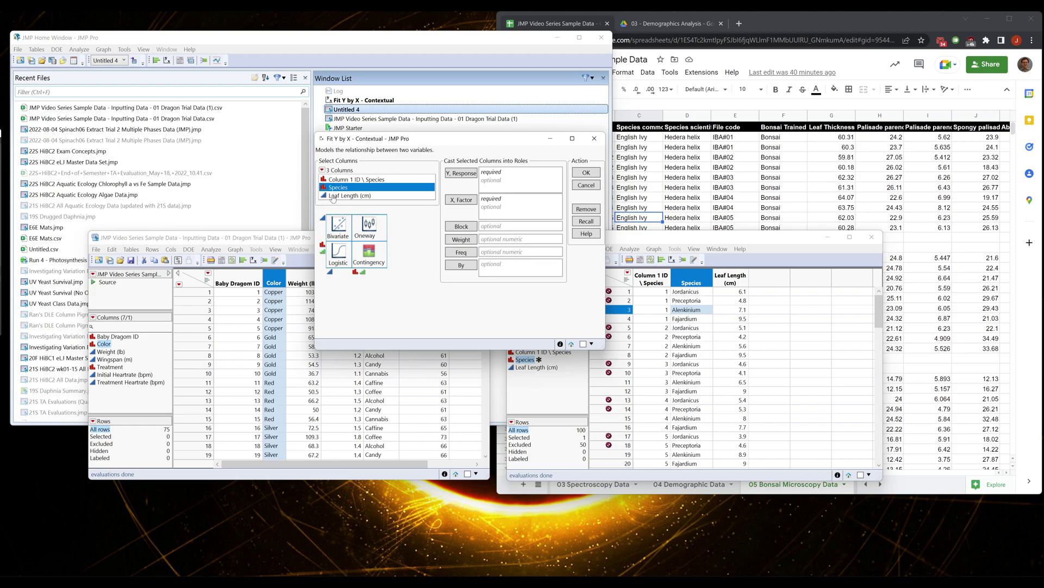
Step: Cast Leaf Length (cm) as Y response and Species as X factor, then launch Graph Builder
drag(330, 189, 496, 206)
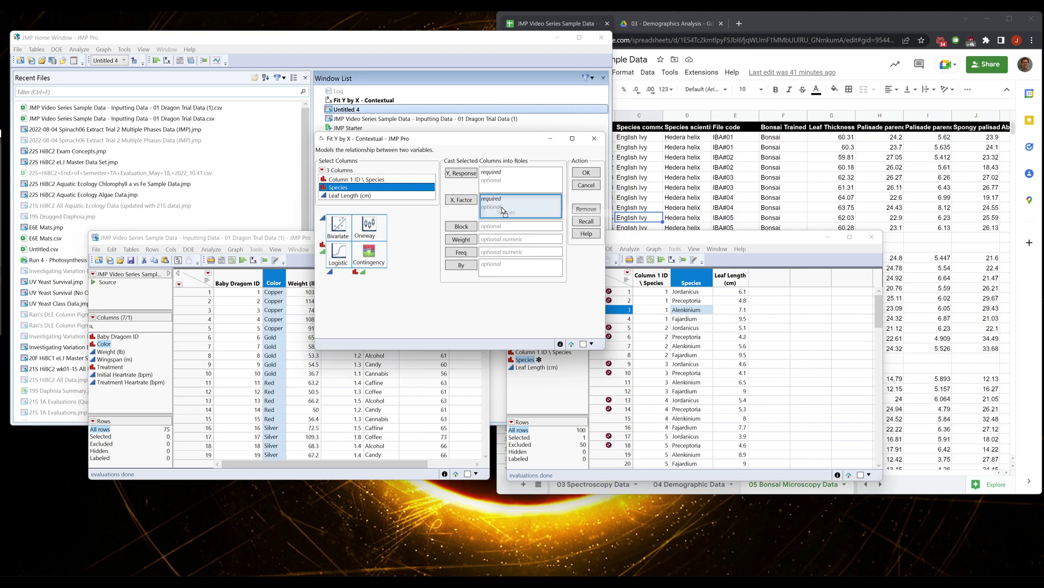
drag(342, 196, 509, 180)
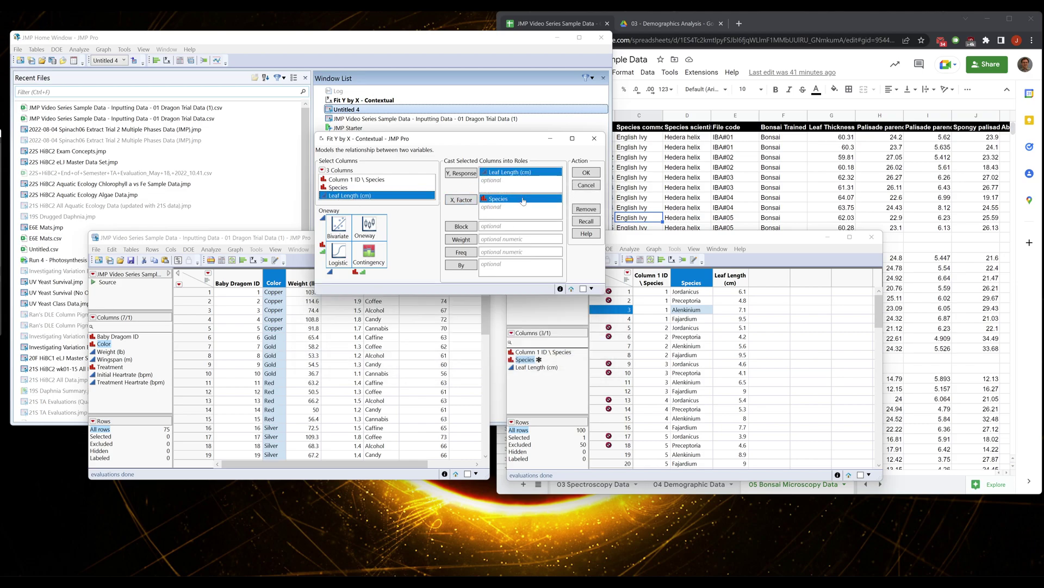
click(651, 259)
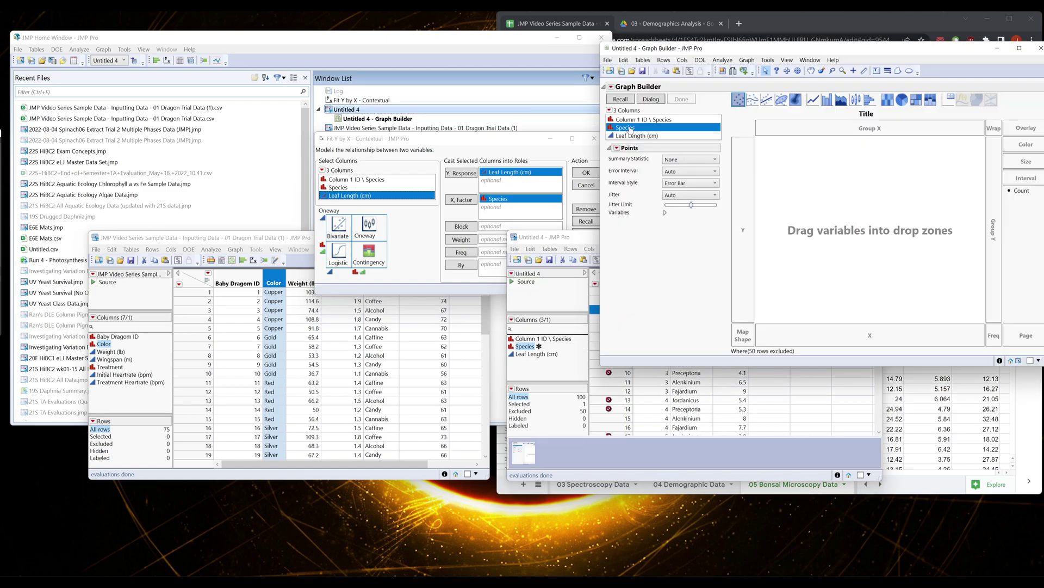
Step: Chart Species on X against Leaf Length (cm) on Y as mean bars with points overlaid
drag(625, 127, 809, 307)
drag(637, 136, 743, 228)
click(855, 101)
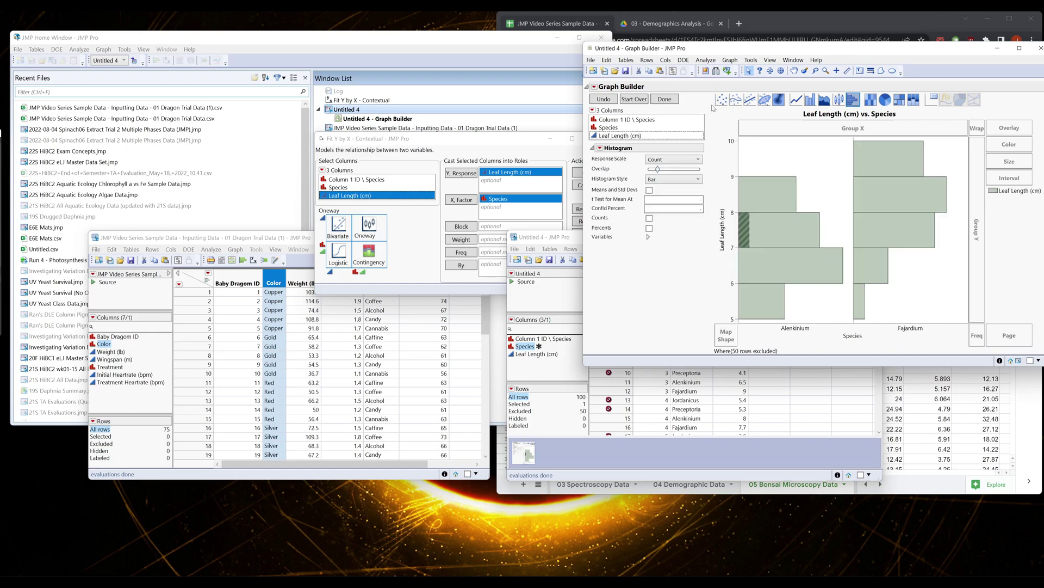
click(810, 101)
shift+click(721, 100)
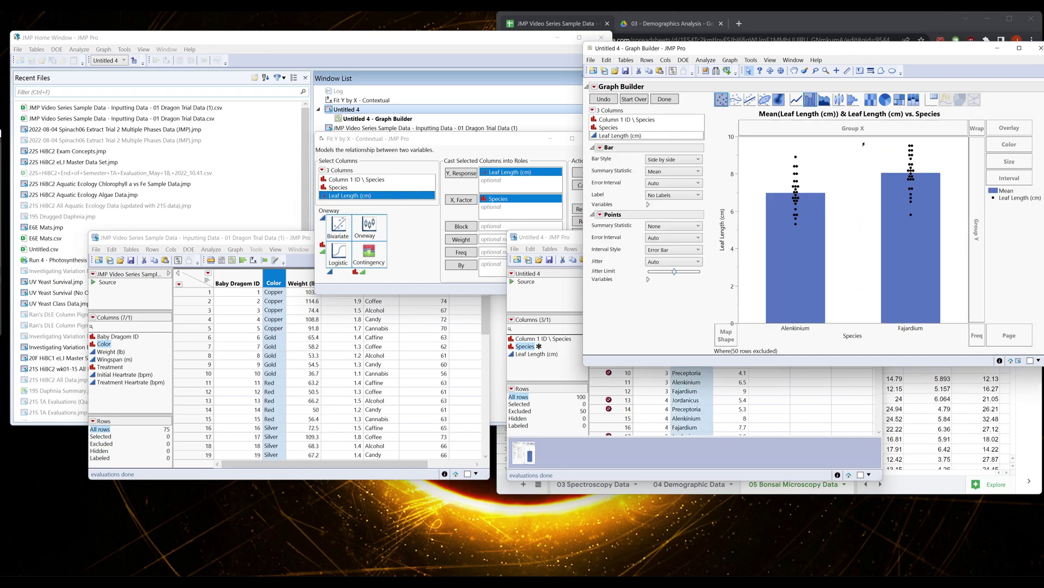
click(423, 142)
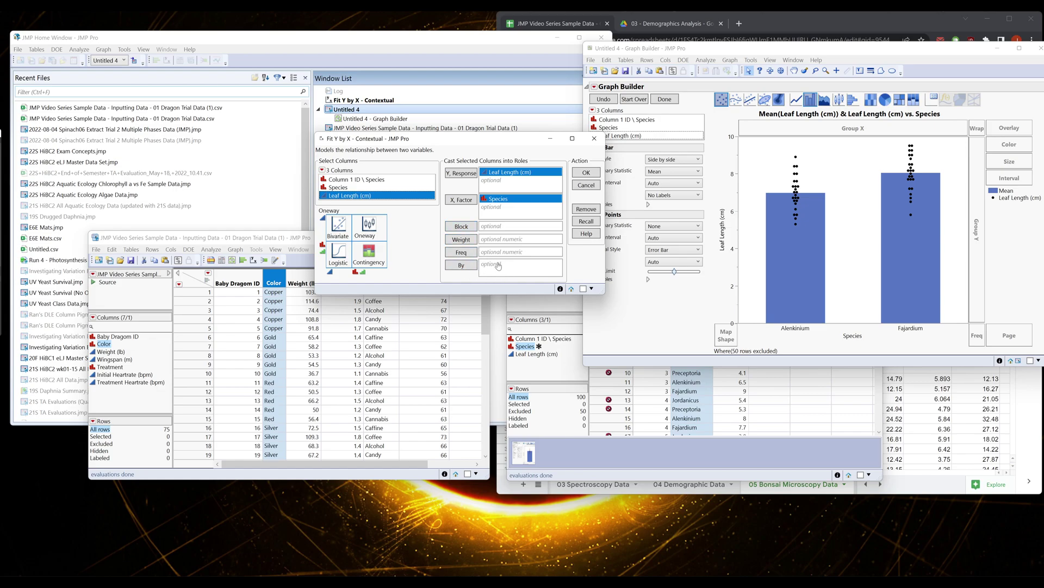
Step: Run the Leaf Length (cm) by Species Oneway analysis and centre its report window
click(498, 265)
click(522, 174)
click(496, 267)
drag(480, 139, 460, 137)
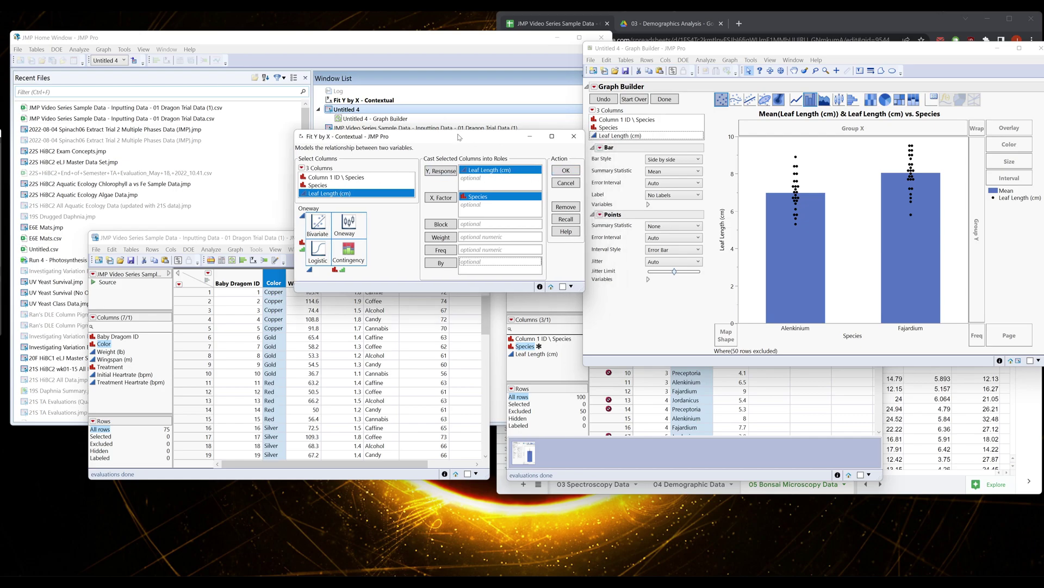
click(569, 171)
drag(183, 66, 425, 92)
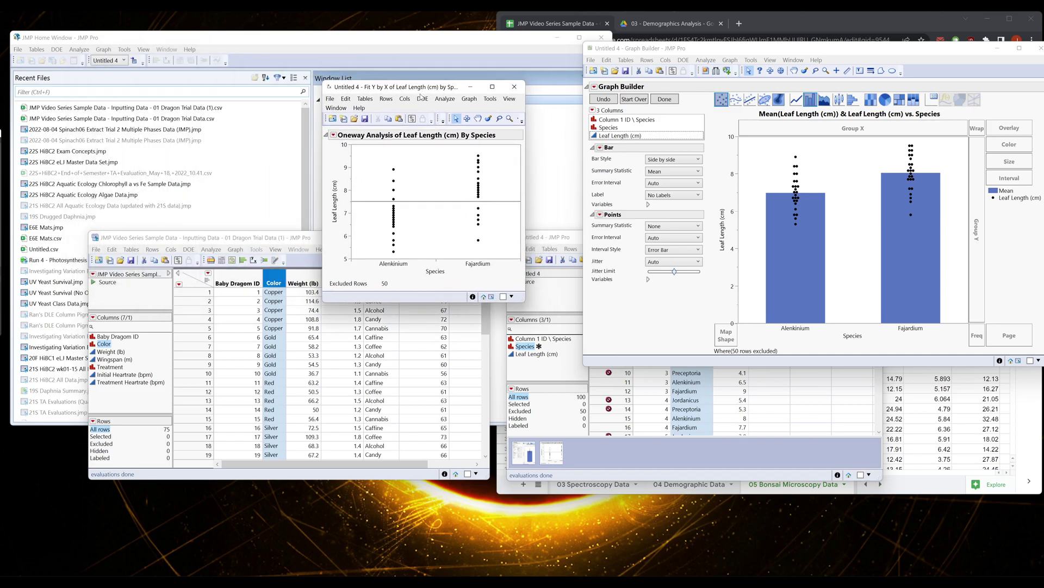
Step: Open the complete Oneway options list from the red triangle and tick t Test
alt+click(334, 140)
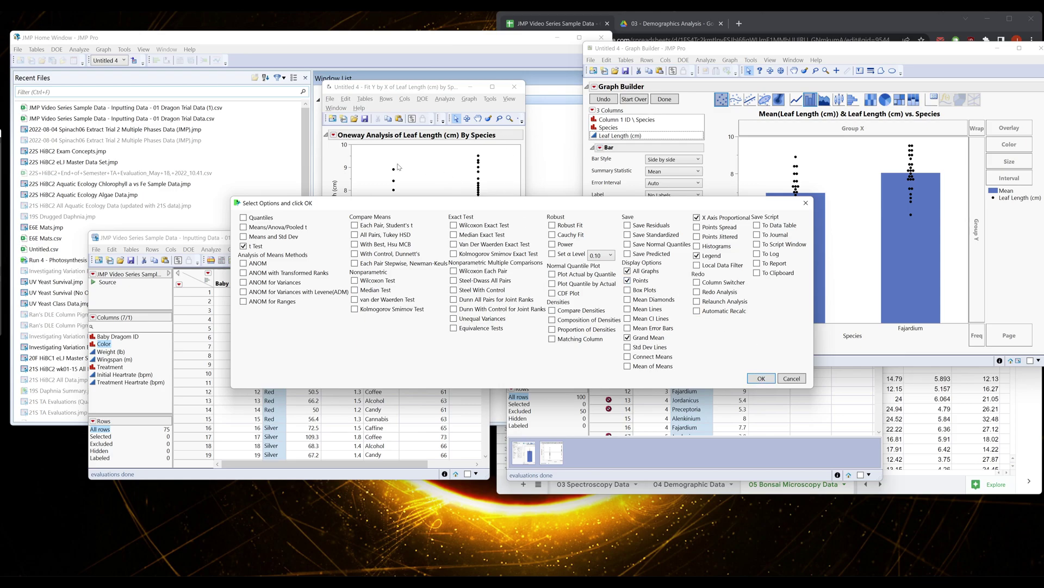
Step: Apply the t Test, showing a 1.07200 difference with Prob > |t| of 0.0002
click(764, 380)
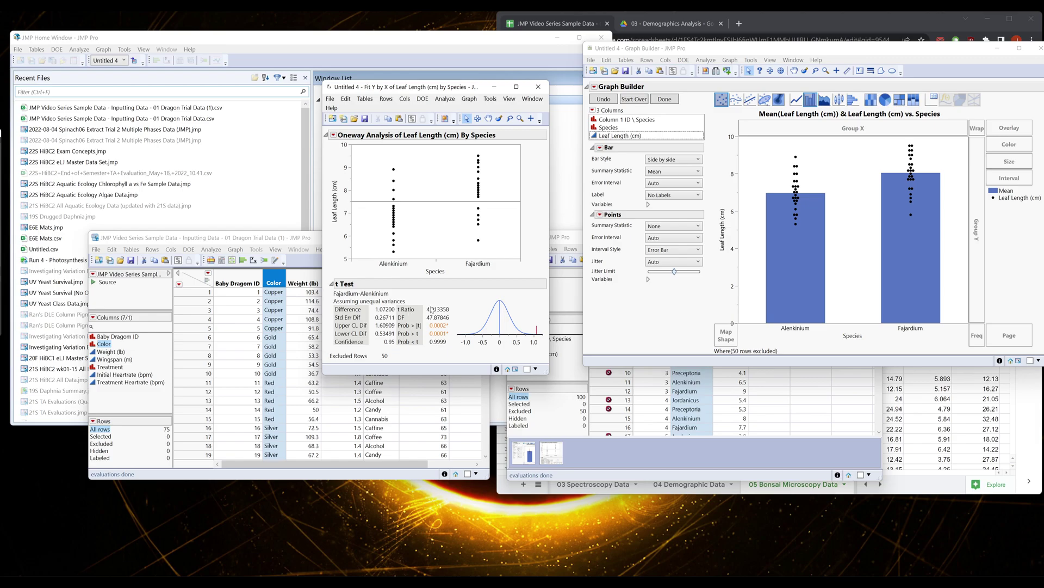
Step: Extend the Y axis to about 13 and draw a plain horizontal line above both bars
mouse_move(384, 316)
mouse_move(433, 316)
mouse_move(438, 334)
drag(696, 48, 663, 73)
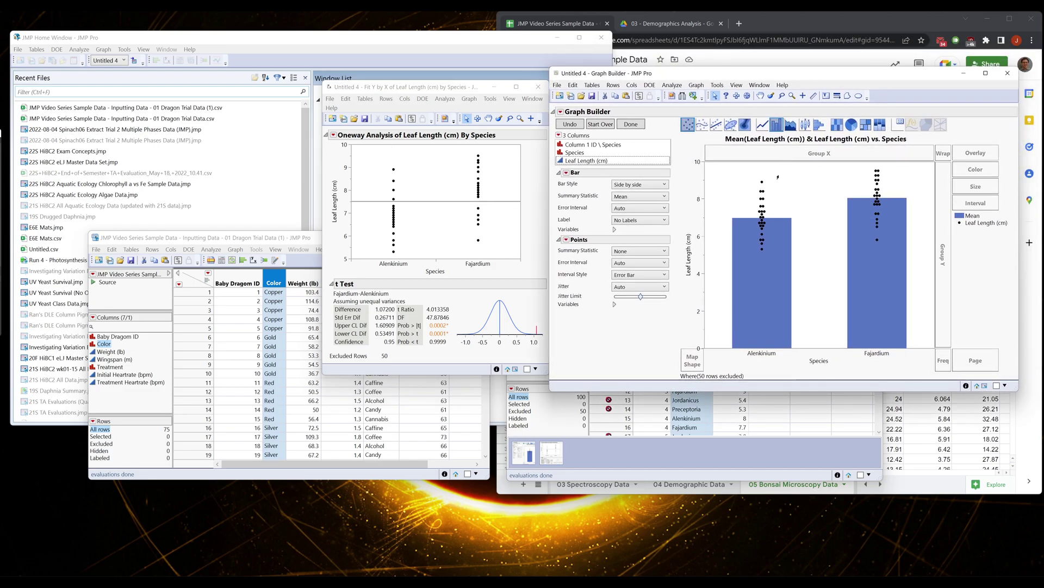
drag(698, 177, 691, 224)
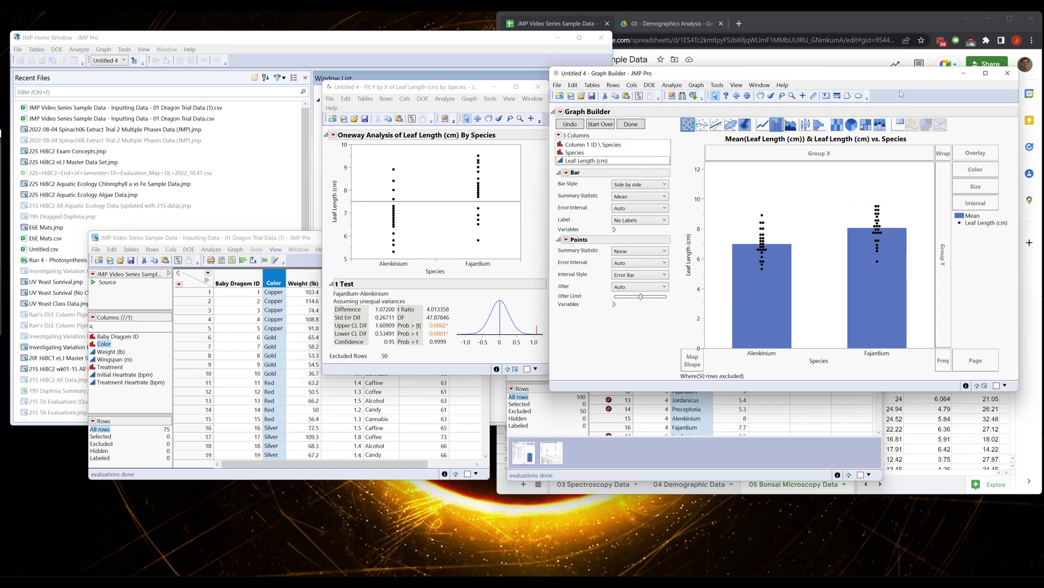
click(837, 96)
drag(762, 194, 877, 195)
right_click(871, 195)
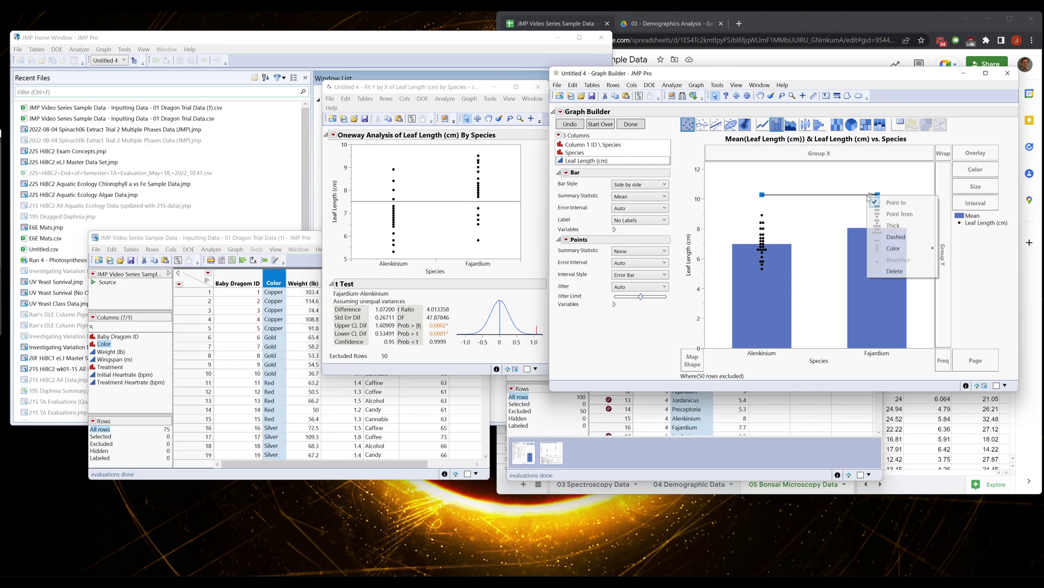
click(896, 204)
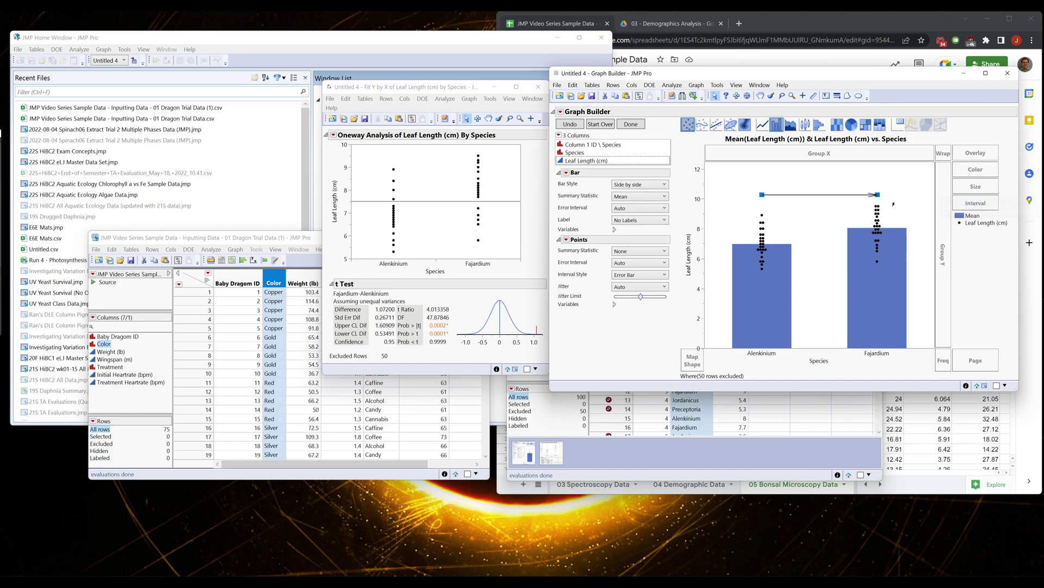
click(808, 171)
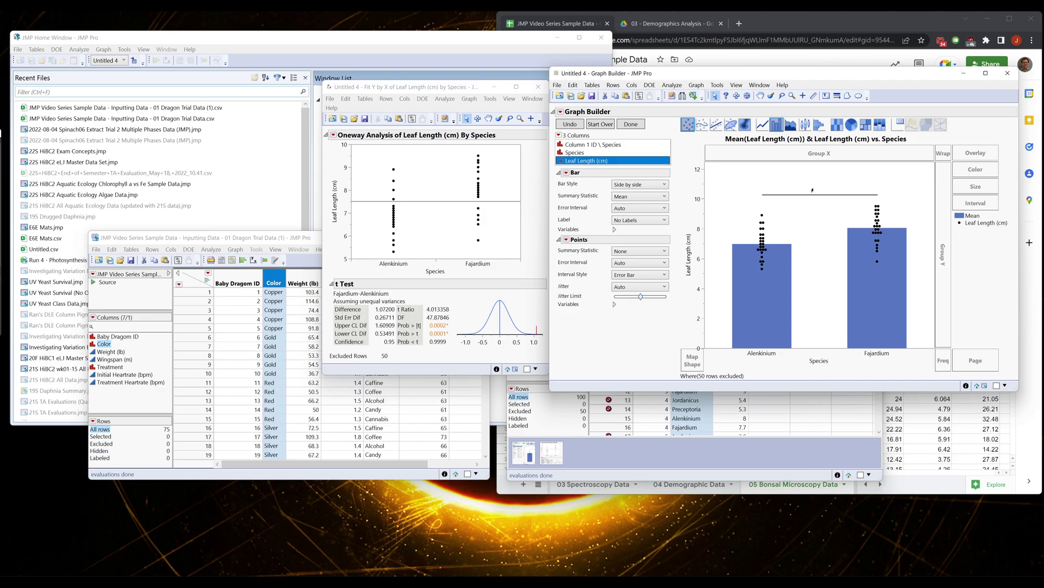
Step: Add an asterisk annotation in font size 14 just above the comparison line
click(826, 96)
click(817, 182)
click(828, 193)
right_click(819, 191)
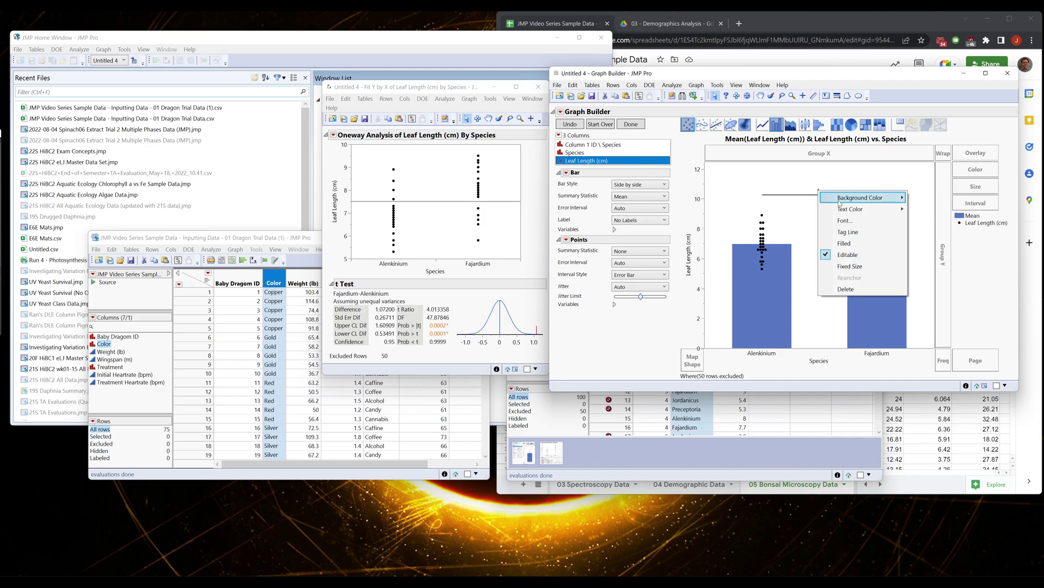
click(845, 220)
click(827, 208)
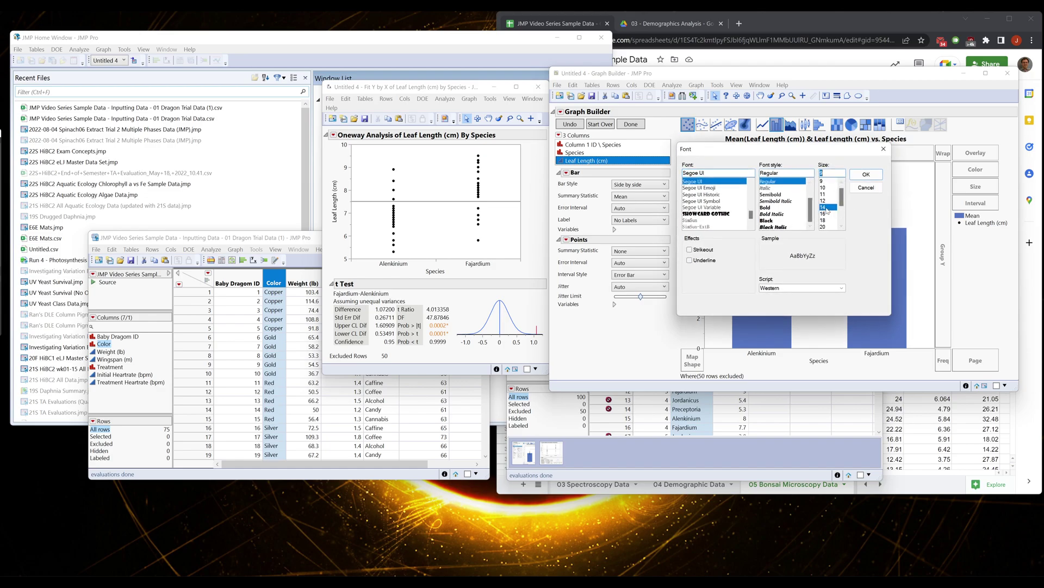
click(866, 174)
drag(821, 195, 821, 191)
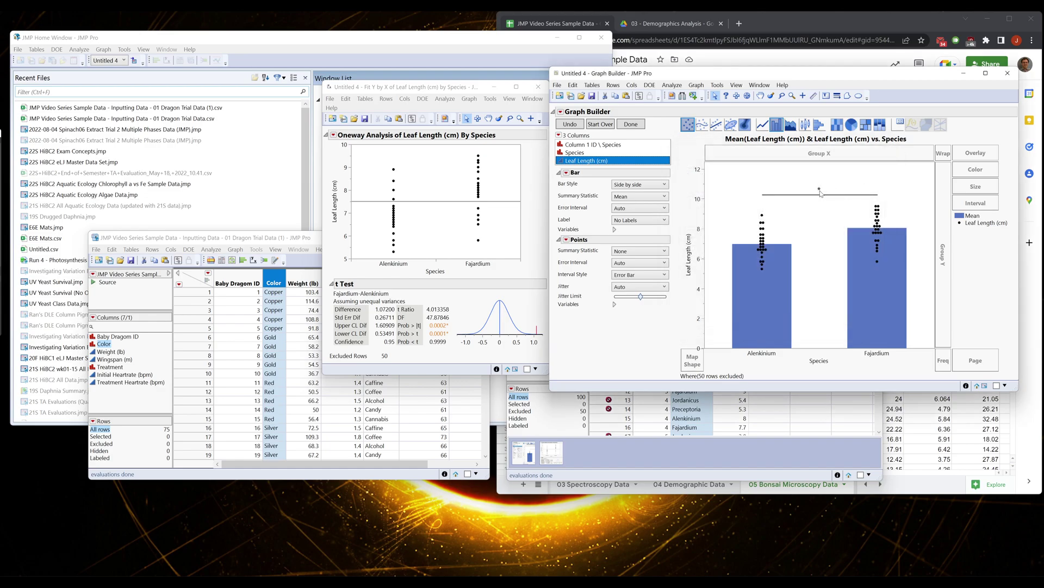
click(813, 241)
Step: Delete the asterisk annotation, close the two-species Oneway report and bring Untitled 4 forward
click(820, 191)
right_click(798, 197)
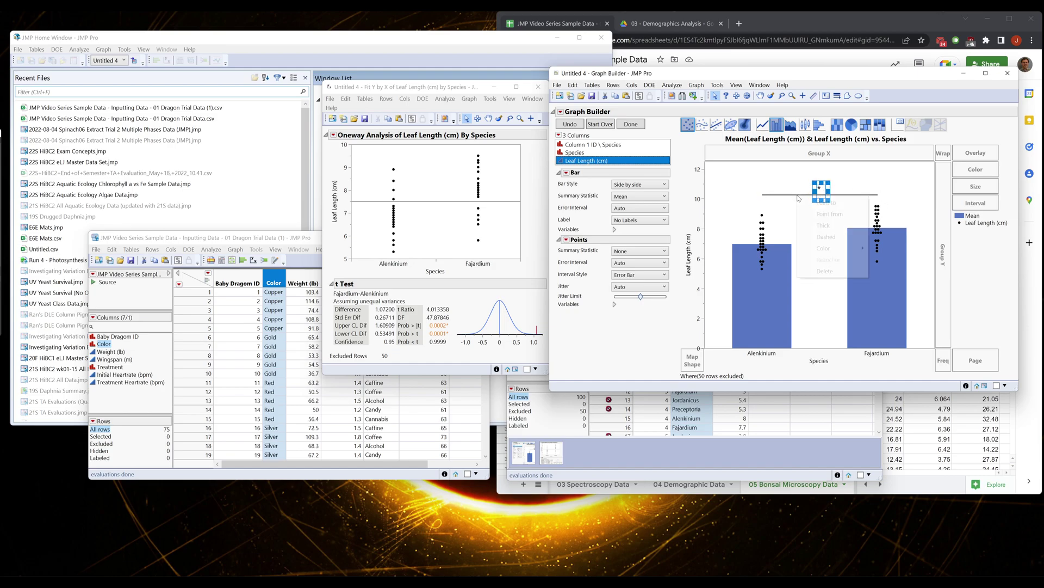
key(Escape)
right_click(823, 193)
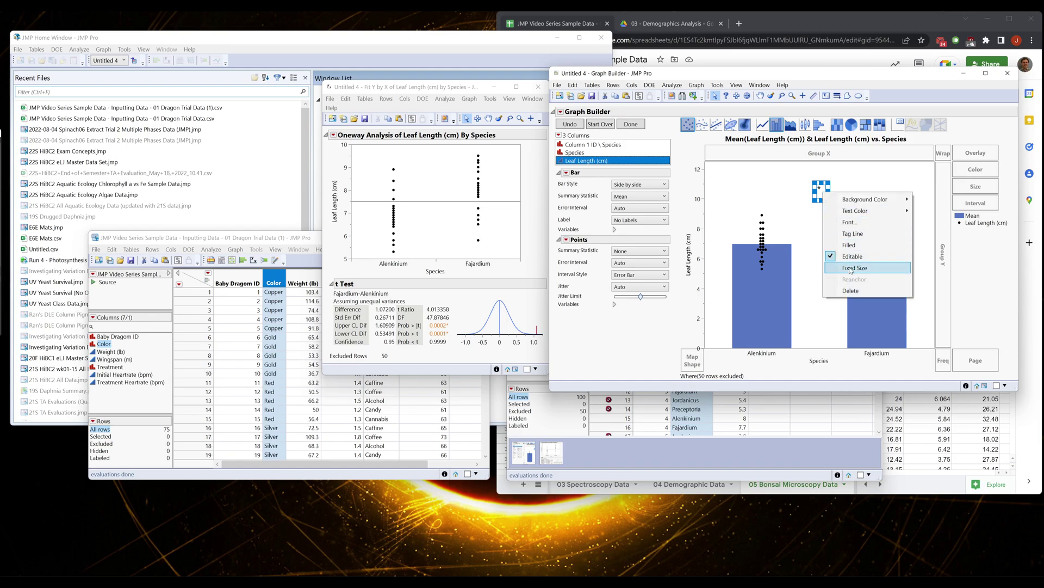
click(851, 290)
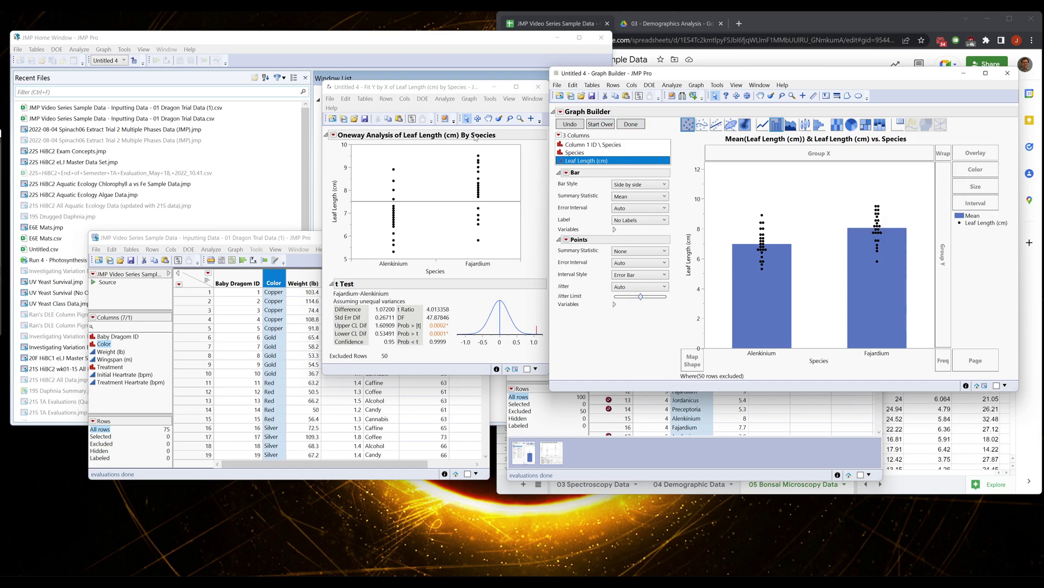
click(538, 87)
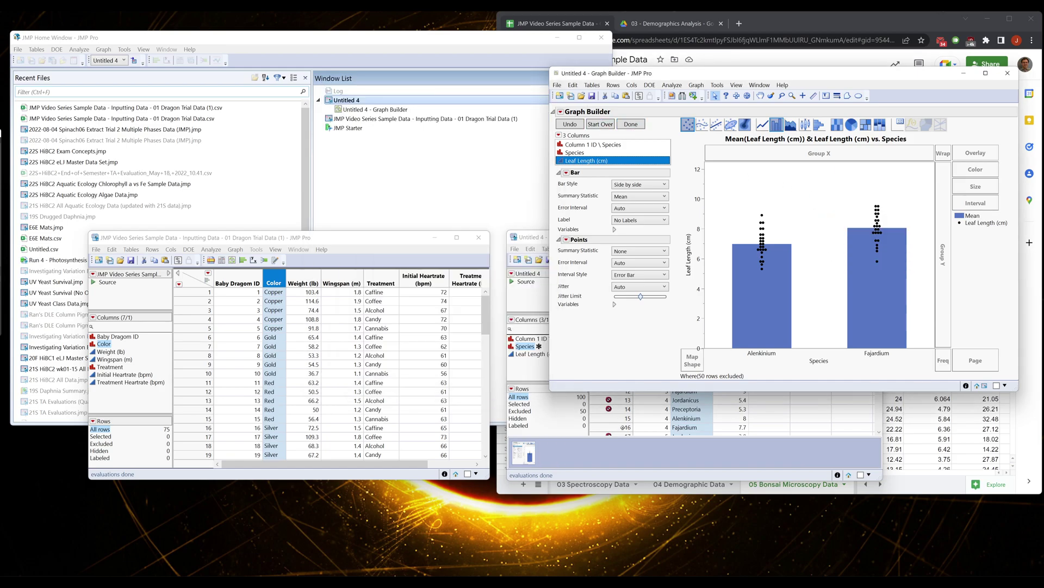
click(623, 427)
Step: Unexclude all Jordanicus and Preceptoria rows so all four species are analysed
drag(683, 291, 677, 300)
right_click(675, 300)
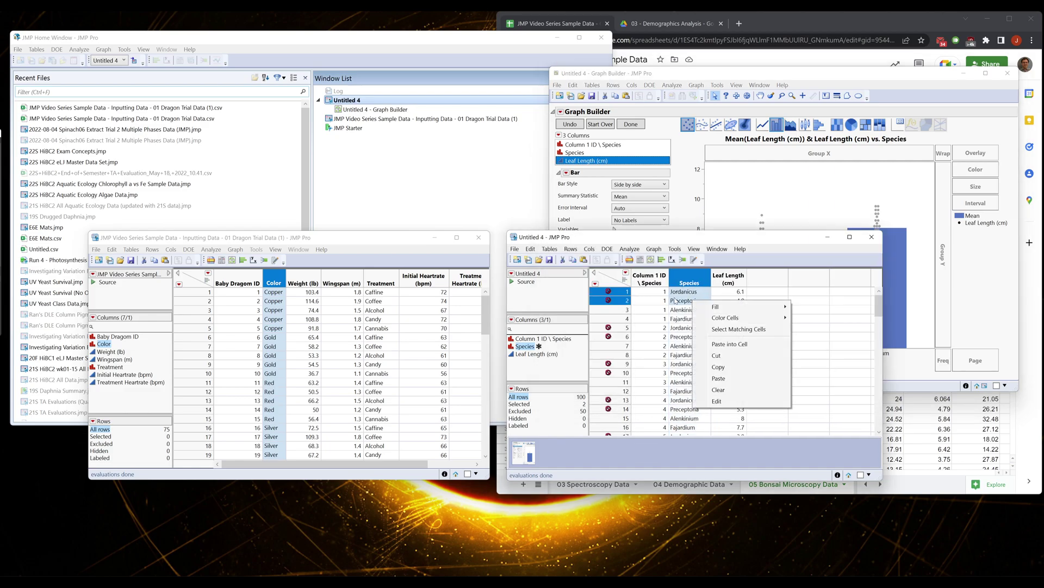
click(738, 329)
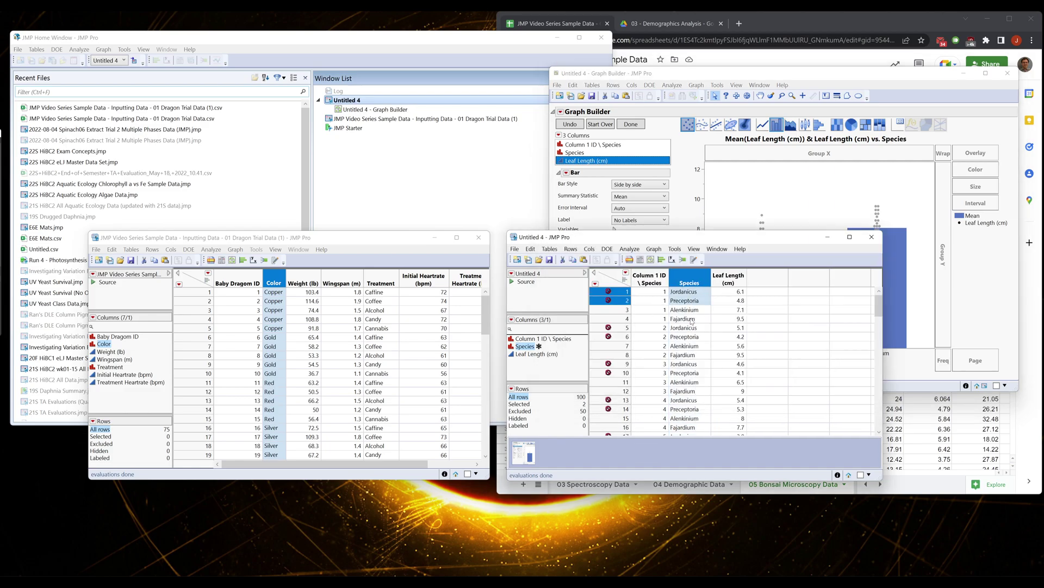
right_click(620, 298)
click(645, 329)
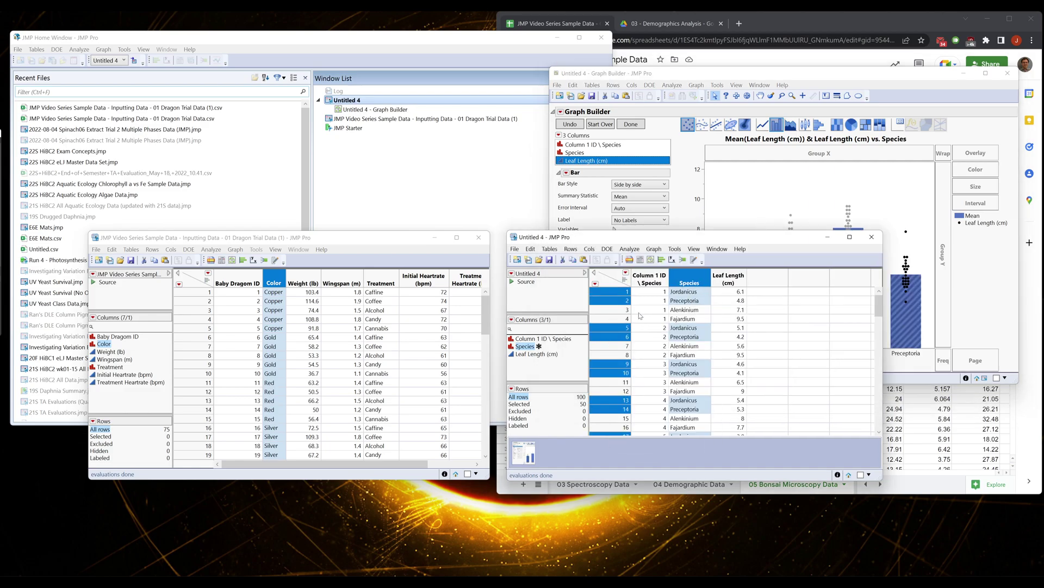
click(730, 197)
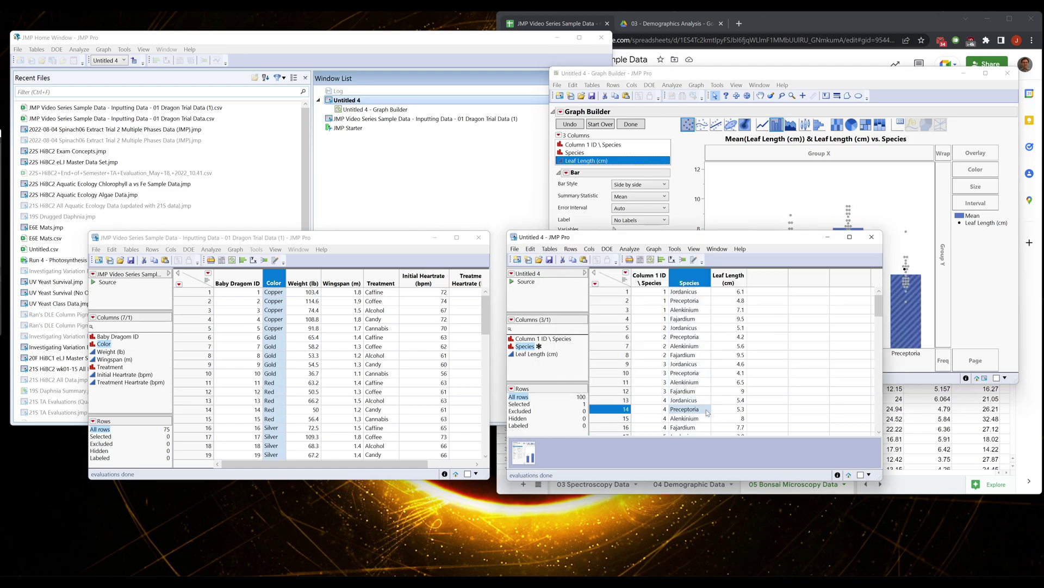
Step: Remove the Value Order and Value Colors properties from the Species column
right_click(690, 280)
click(545, 348)
click(539, 347)
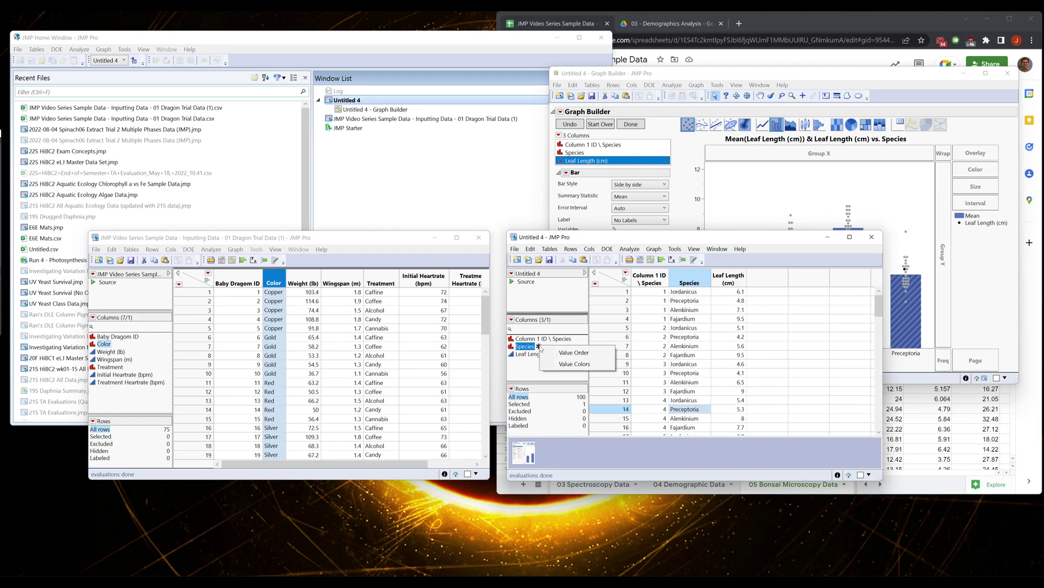
click(574, 352)
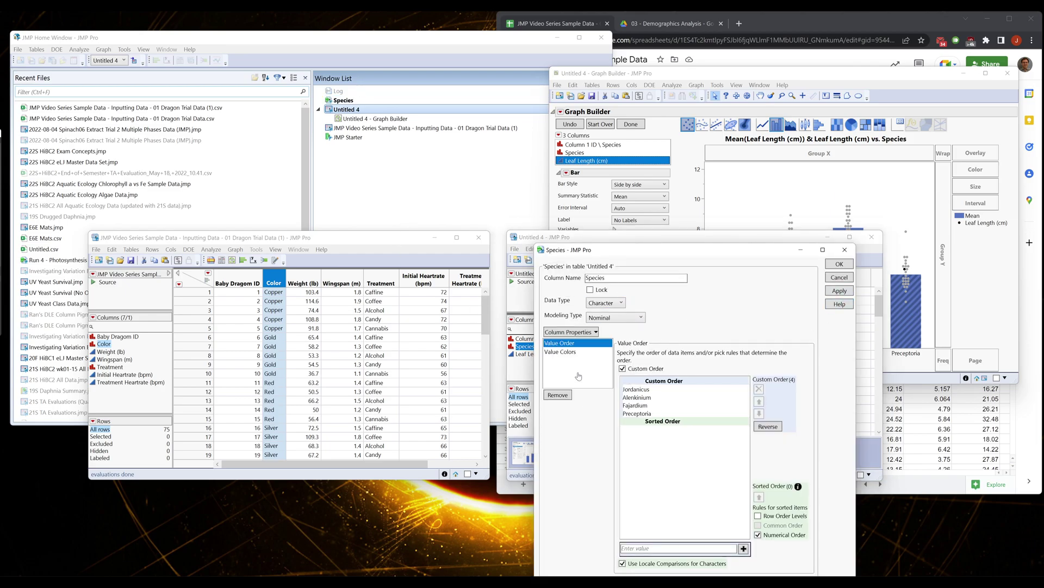
click(559, 395)
click(565, 345)
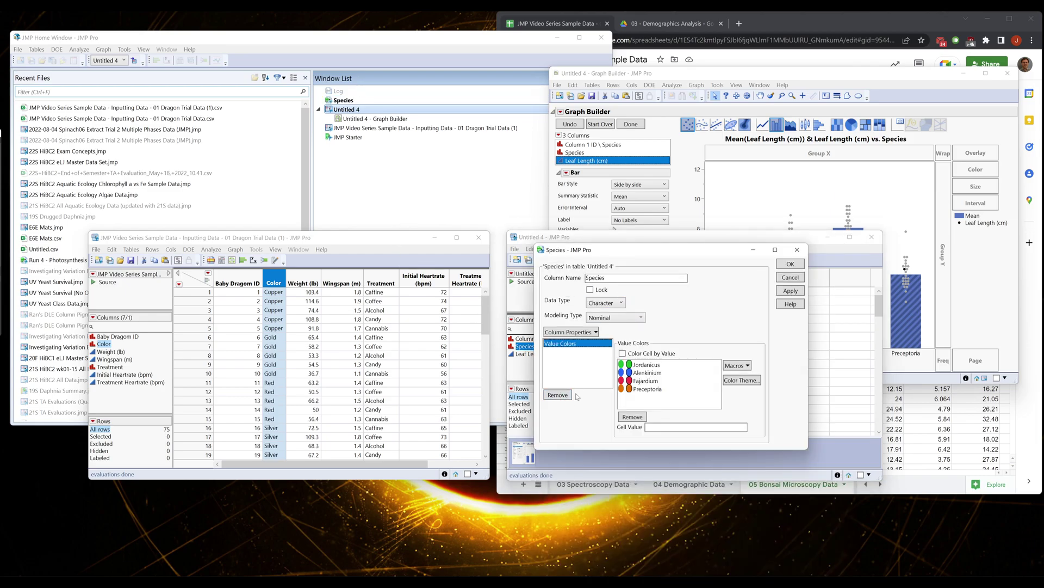
click(545, 395)
click(714, 267)
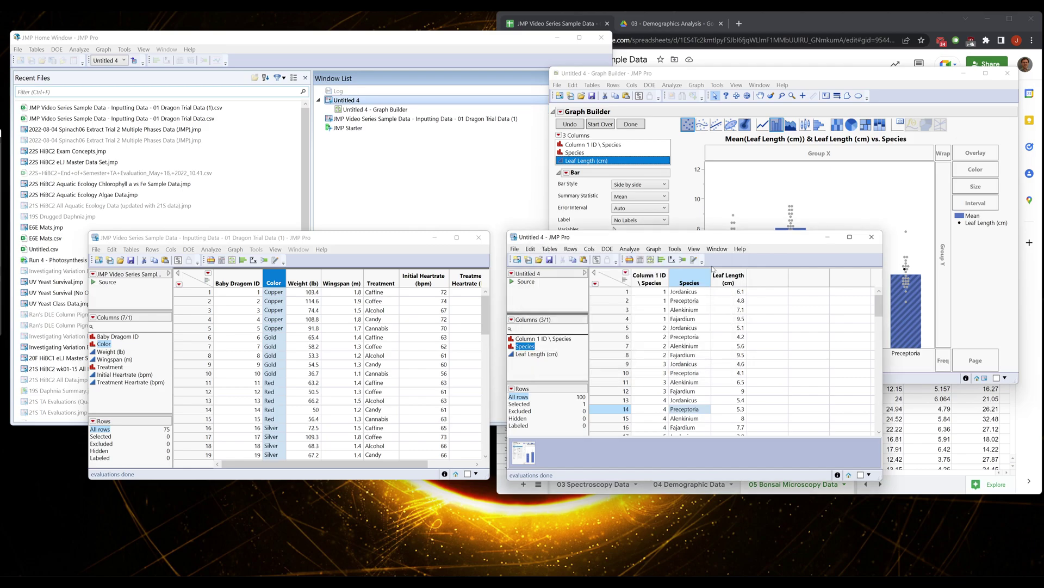
Step: Order the Species axis by ascending mean leaf length, Preceptoria to Fajardium
click(843, 197)
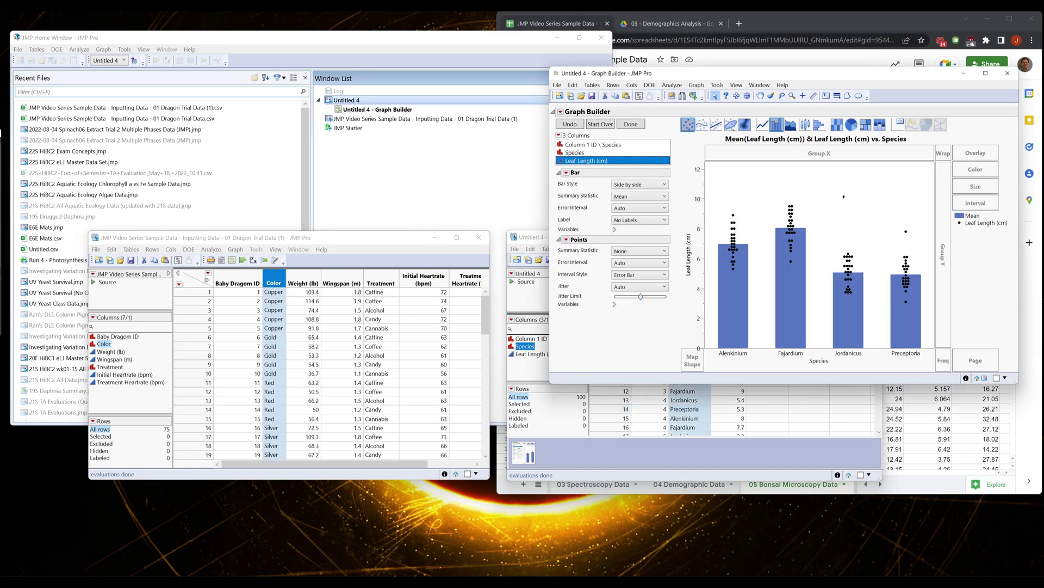
right_click(739, 354)
mouse_move(800, 359)
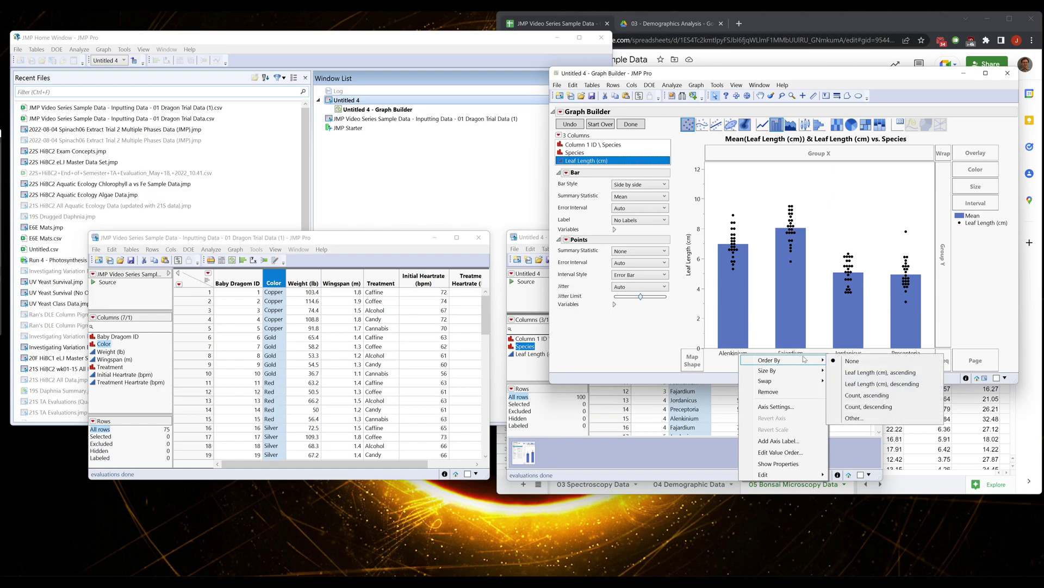
click(882, 373)
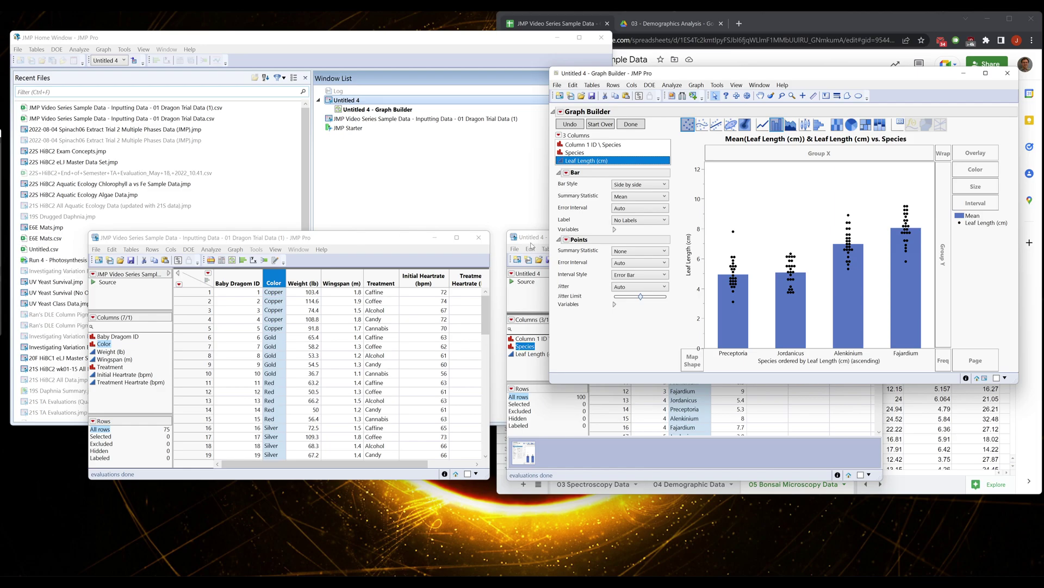
Step: Rerun Fit Y by X with recalled Leaf Length and Species roles, adding Means/Anova
click(673, 86)
click(691, 108)
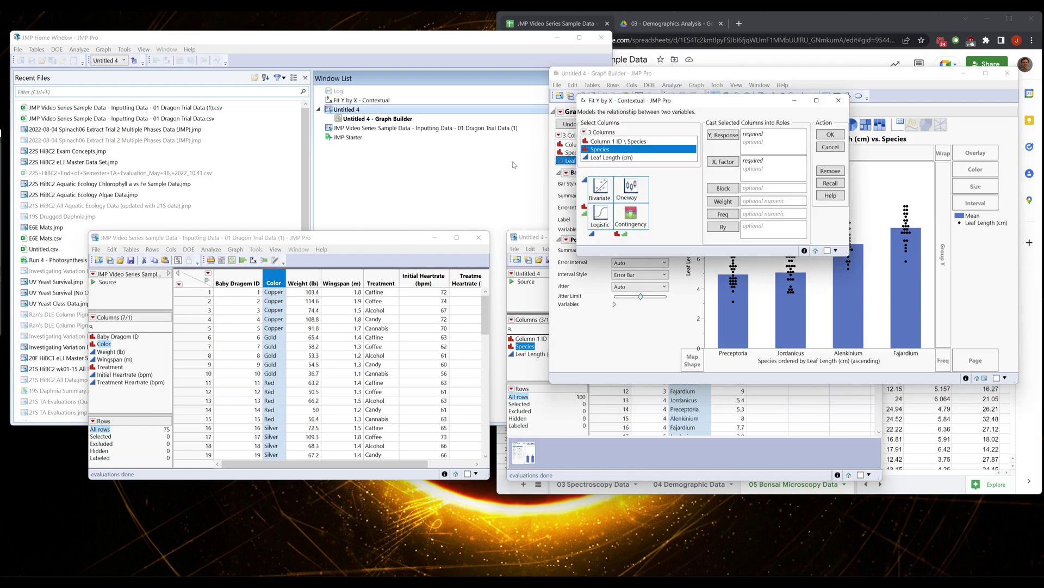
drag(650, 101, 312, 128)
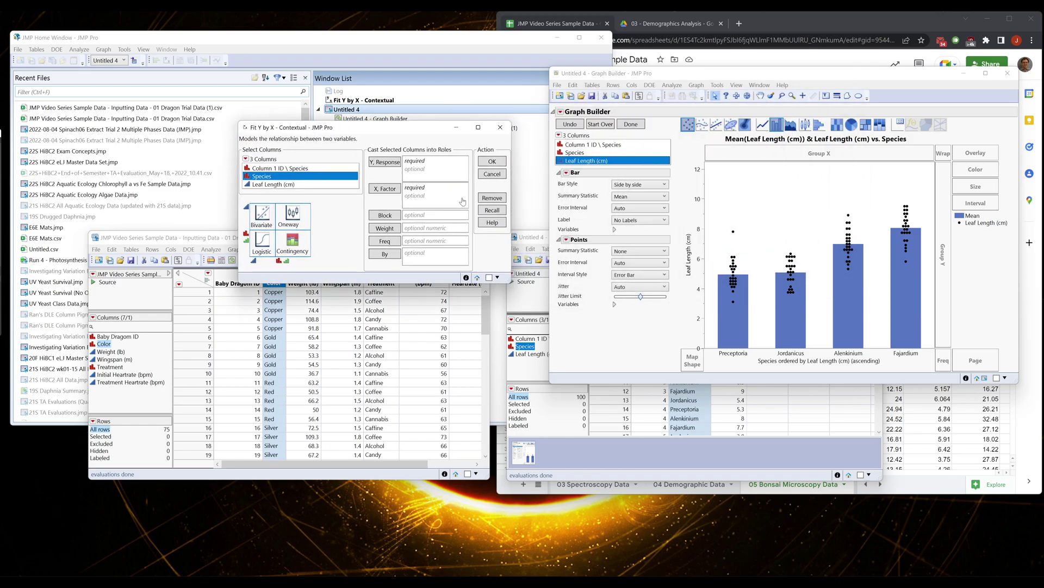
click(492, 210)
click(492, 163)
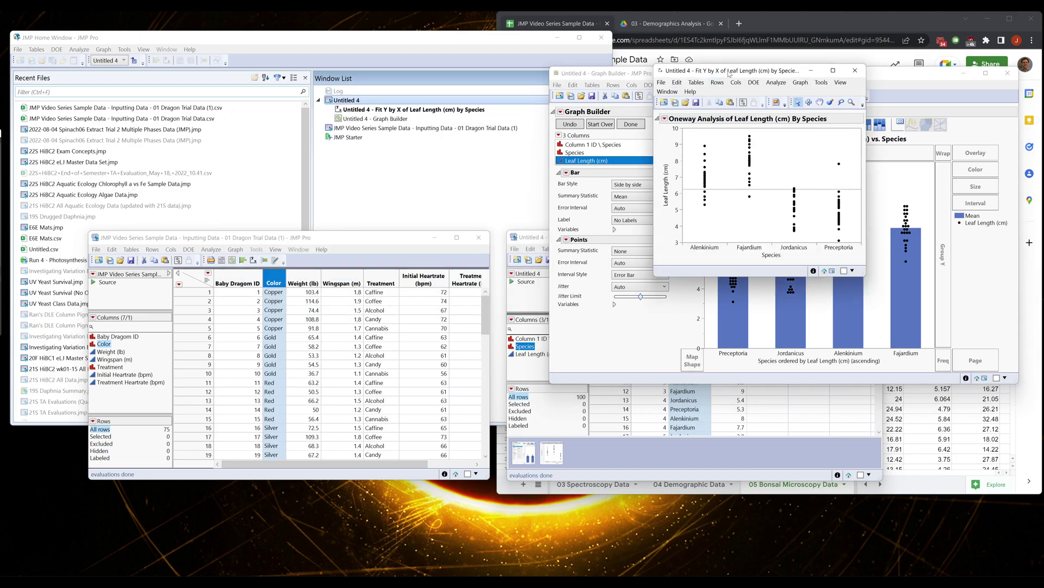
drag(748, 73, 353, 107)
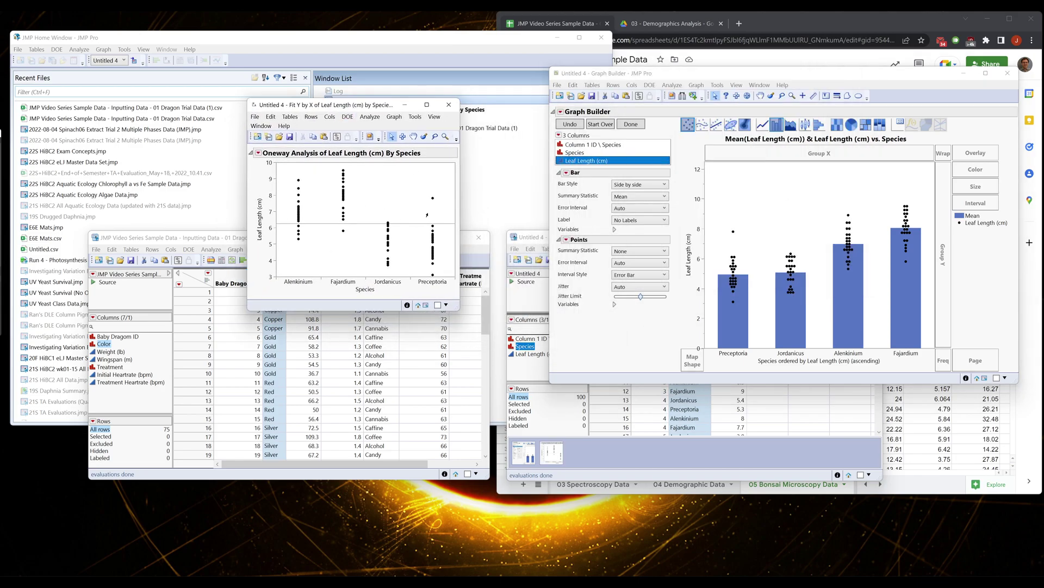
alt+click(258, 154)
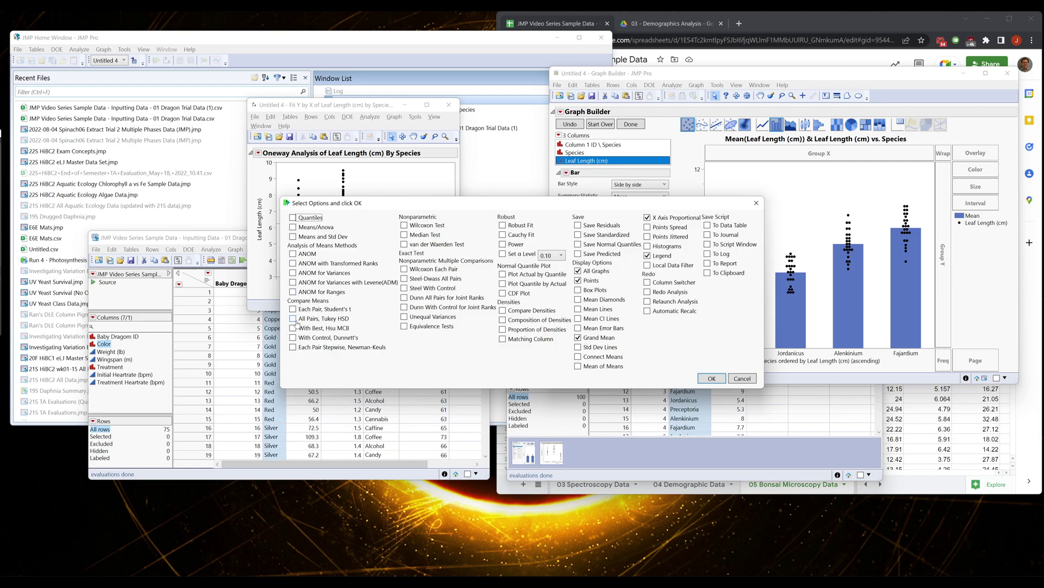
click(293, 228)
Step: Add Tukey HSD all-pairs comparisons: Fajardium A, Alenkinium B, Jordanicus and Preceptoria C
click(293, 319)
click(719, 381)
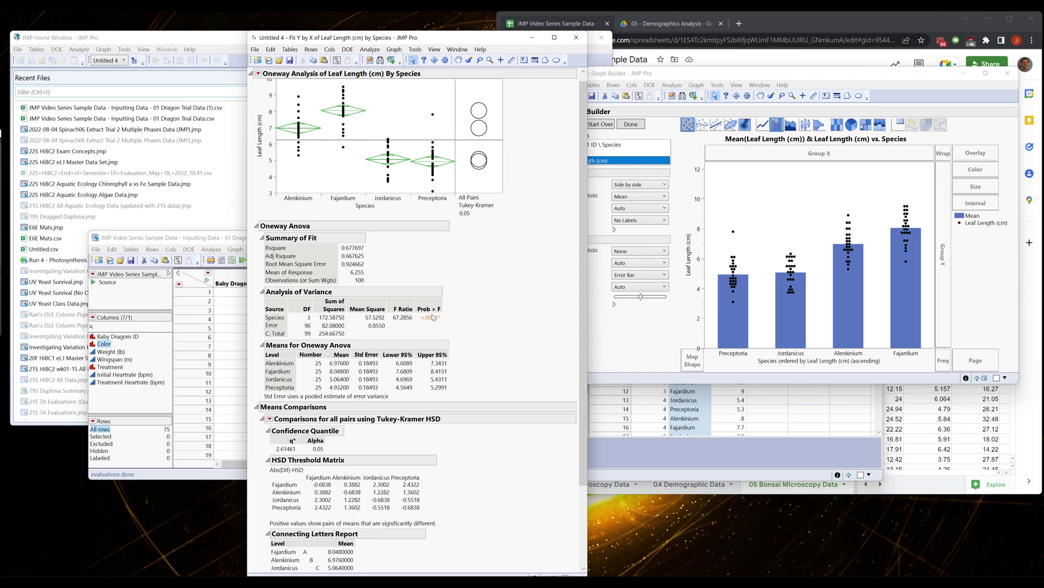
mouse_move(429, 315)
Step: Review the Ordered Differences Report: Fajardium vs Preceptoria differ most (3.116, p<.0001)
scroll(404, 377, down, 3)
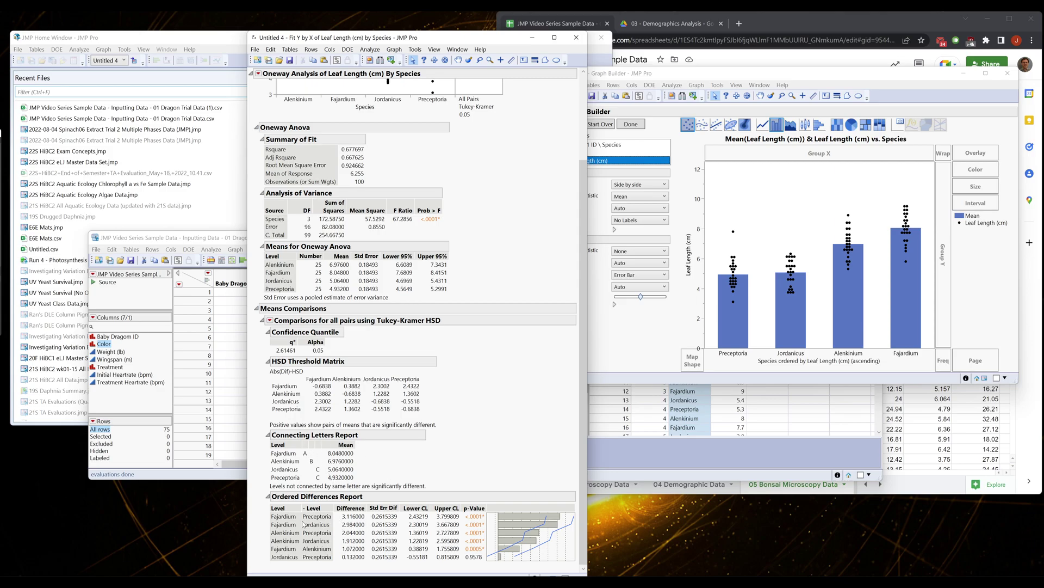
right_click(354, 530)
key(Escape)
mouse_move(483, 523)
scroll(528, 521, up, 5)
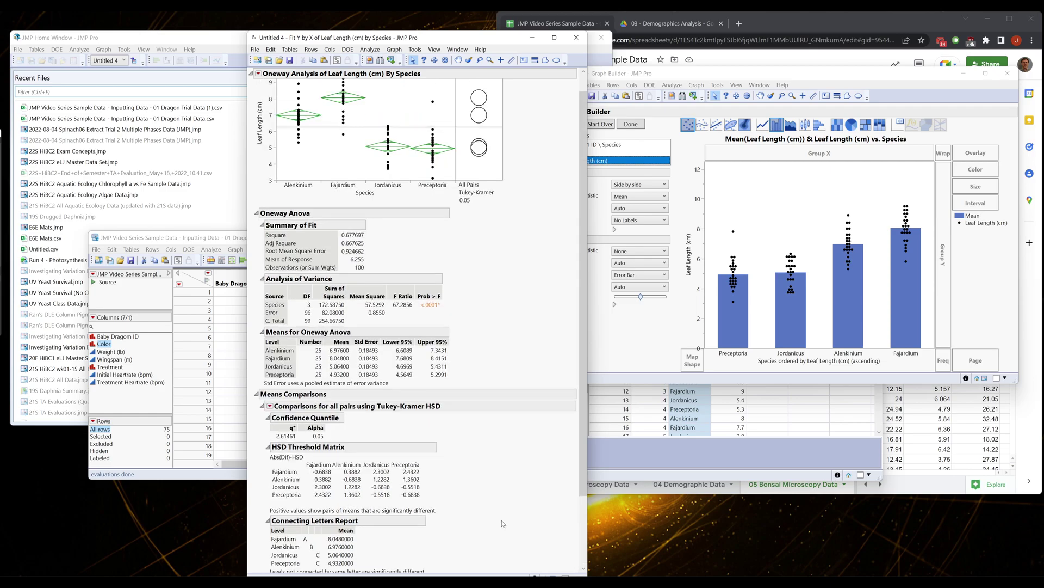
scroll(506, 514, down, 5)
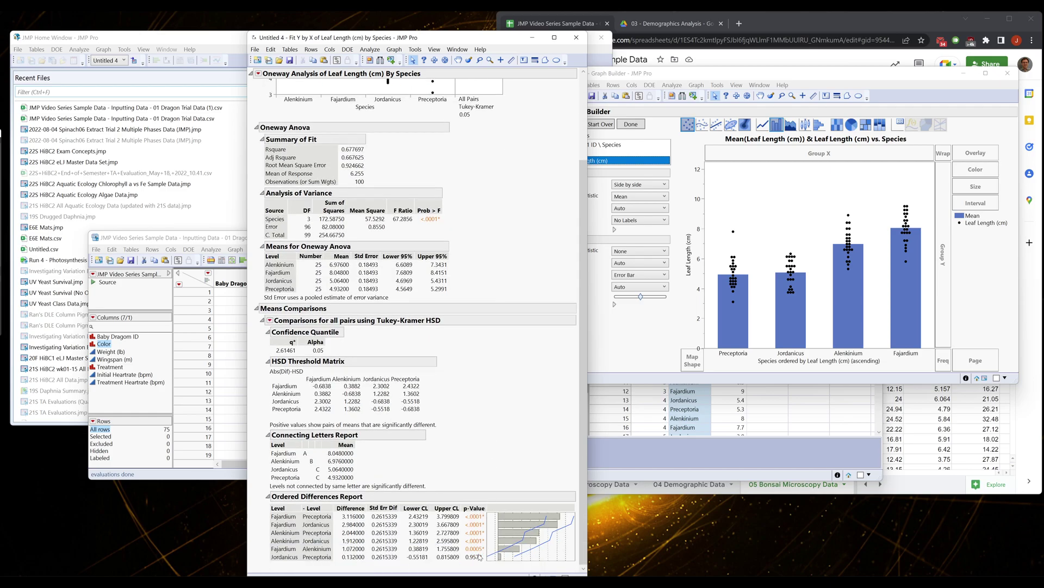
Step: Arrange the Fit Y by X report and Graph Builder windows side by side
mouse_move(480, 554)
double_click(451, 38)
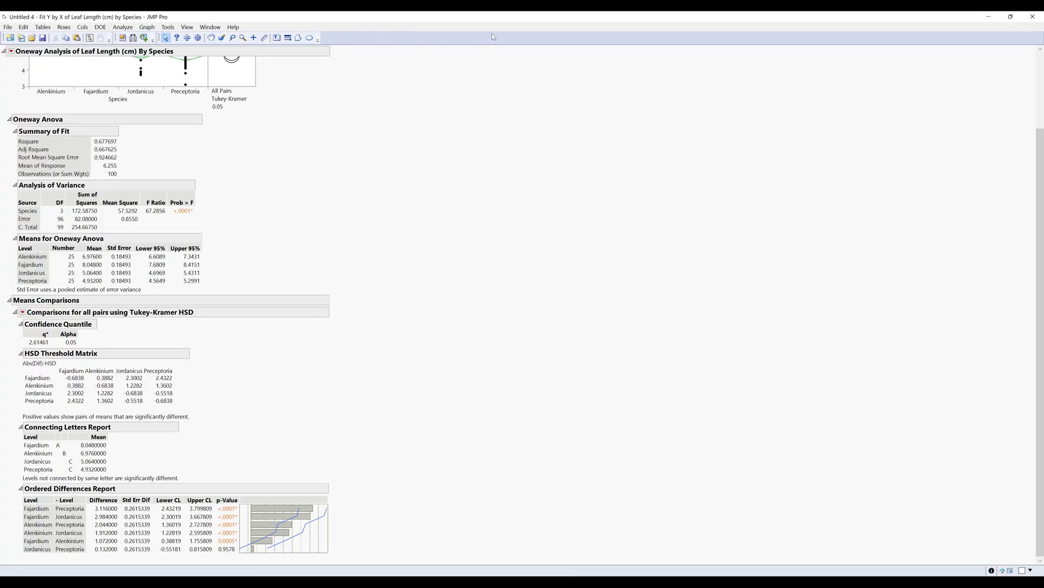
drag(483, 20, 420, 31)
drag(719, 77, 723, 123)
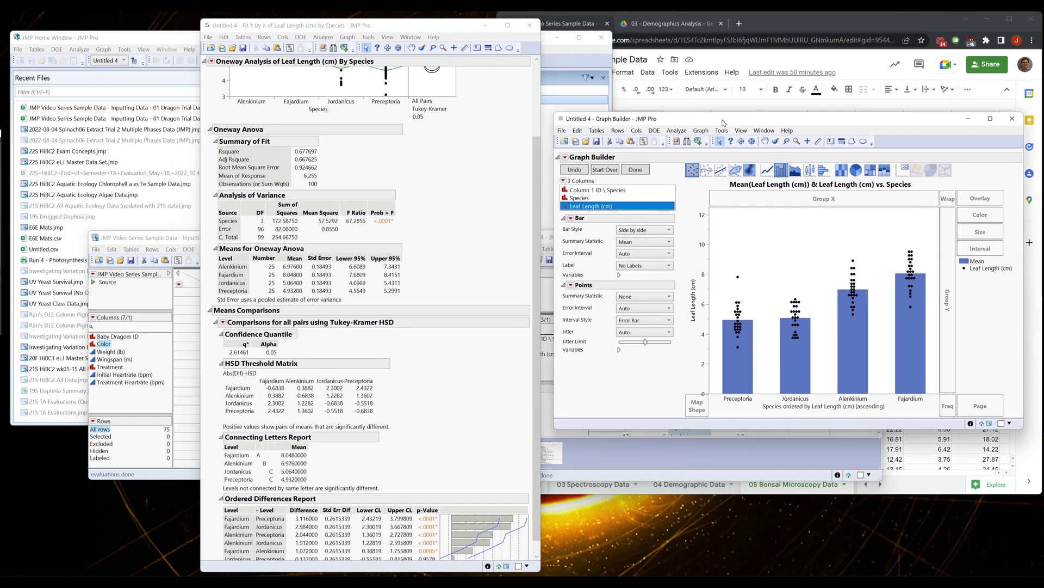
Step: Finish Graph Builder and draw a horizontal line over the Preceptoria and Jordanicus bars
click(634, 170)
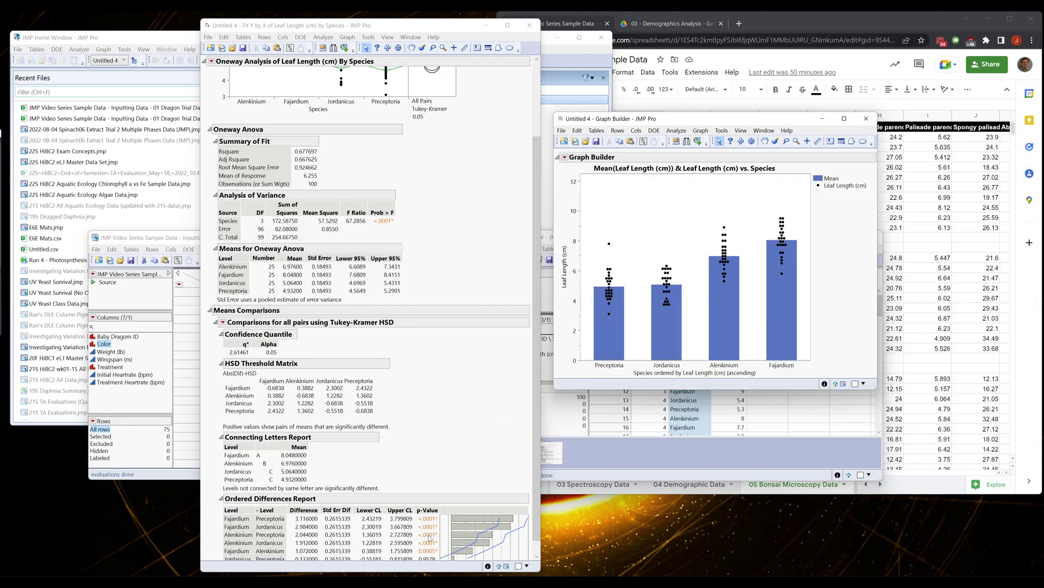
drag(533, 456, 533, 470)
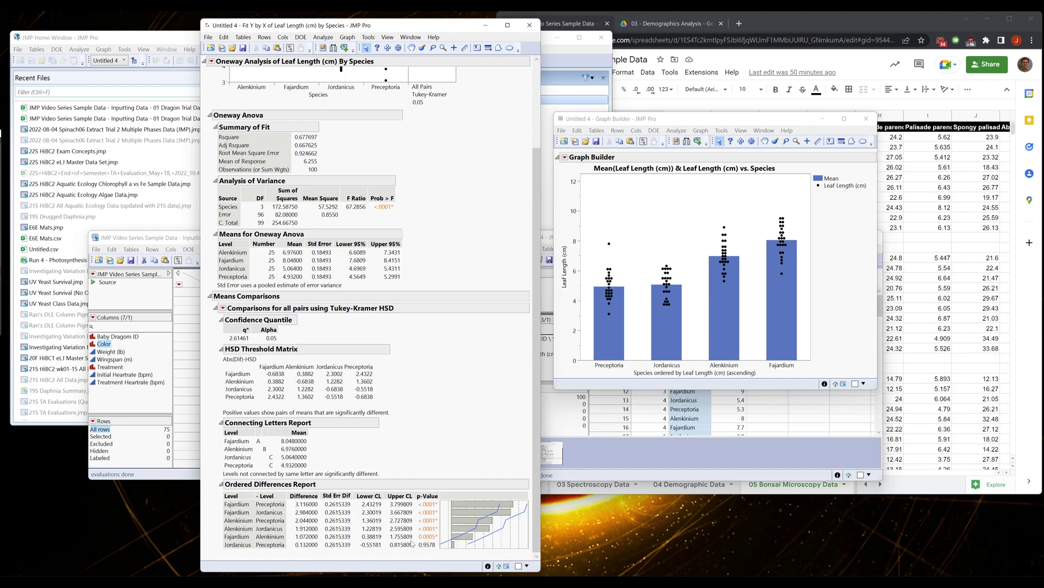
click(810, 163)
click(841, 141)
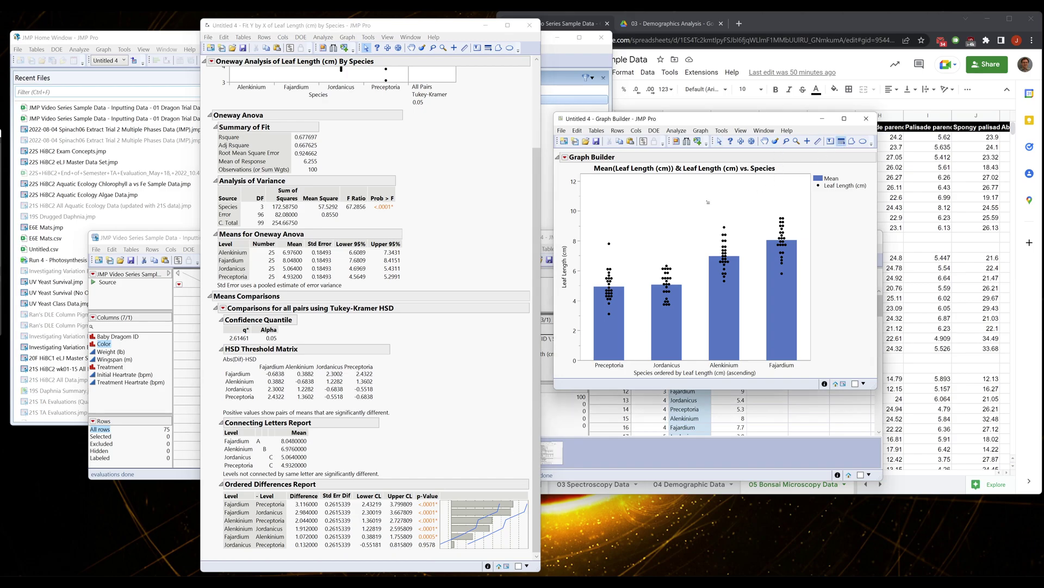
drag(609, 232, 667, 233)
Step: Add an 'ns' text label positioned just above that line
click(612, 213)
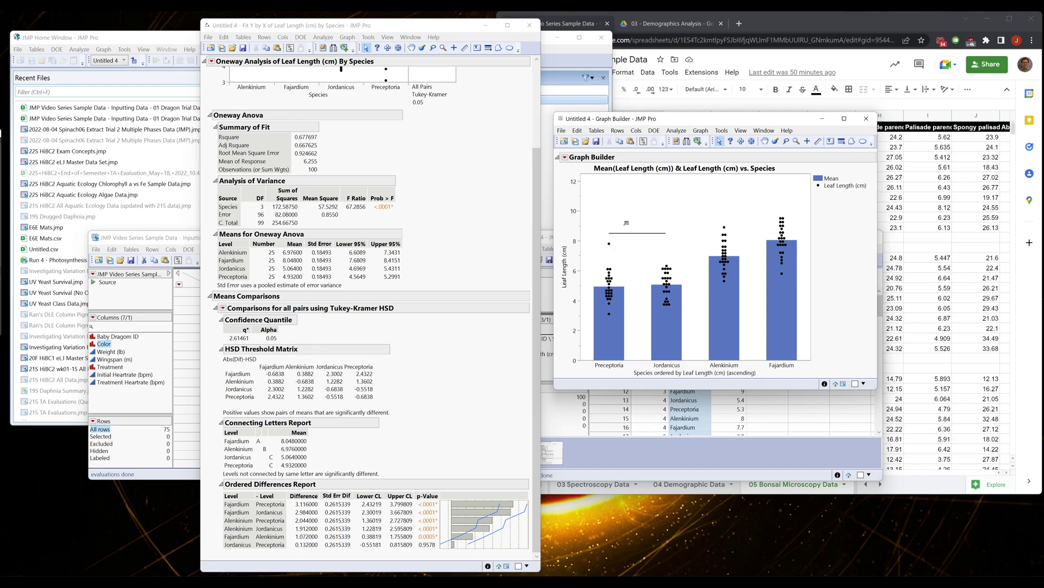
text(ns)
click(656, 221)
mouse_move(619, 221)
mouse_down()
mouse_move(633, 237)
mouse_move(644, 227)
mouse_up()
click(852, 273)
Step: Delete the line and turn the ns label into an 'A' above Preceptoria
drag(635, 230, 639, 231)
click(658, 233)
key(Delete)
double_click(638, 227)
text(C)
drag(641, 233, 611, 236)
double_click(609, 230)
text(A)
click(610, 238)
Step: Copy the A label above Jordanicus and paste a B label above Alenkinium
click(610, 230)
key(ctrl+c)
key(ctrl+v)
drag(641, 231, 666, 231)
click(666, 230)
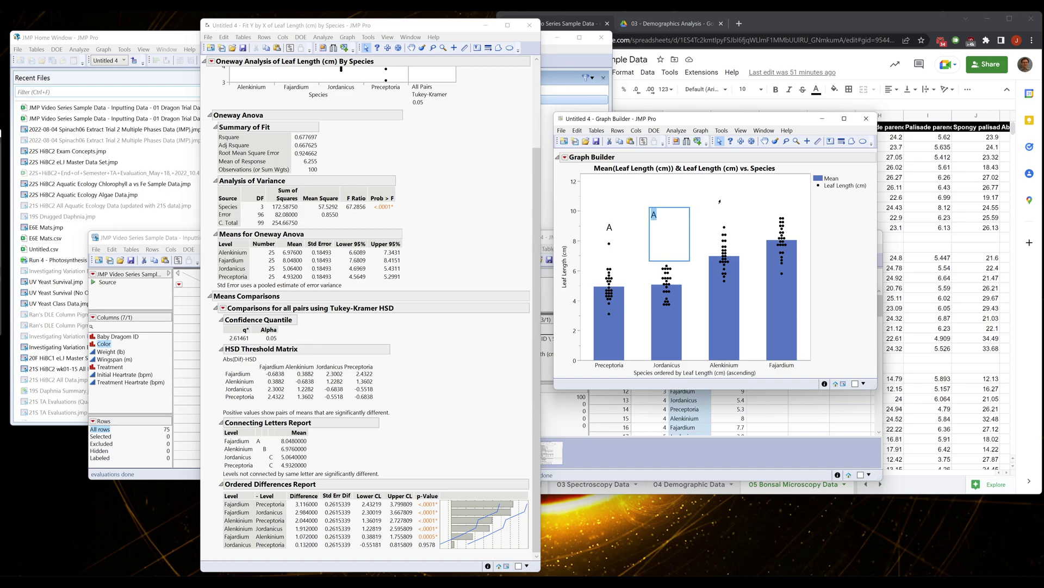
key(ctrl+v)
click(724, 227)
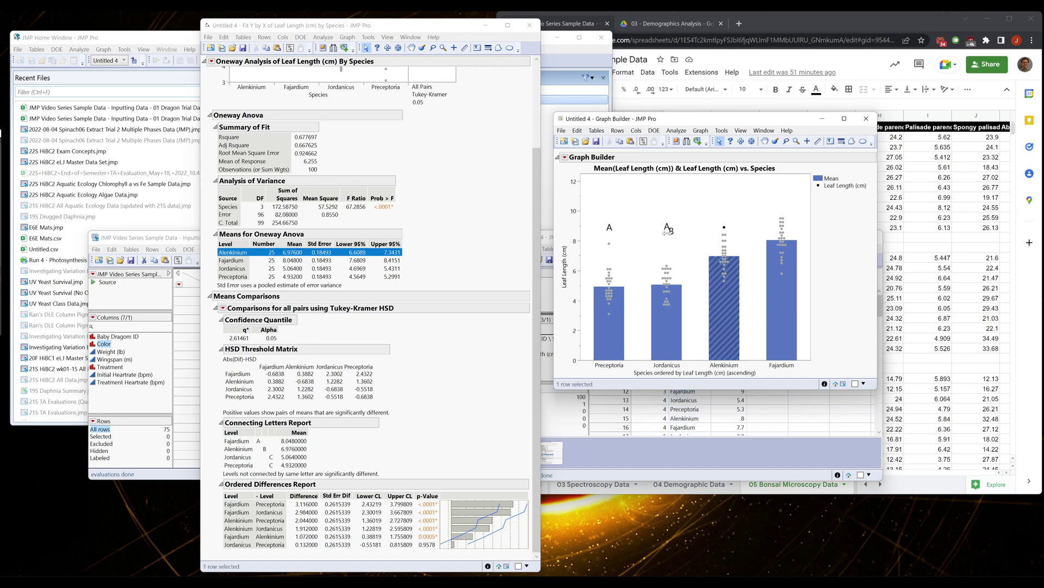
drag(710, 215, 735, 203)
click(722, 216)
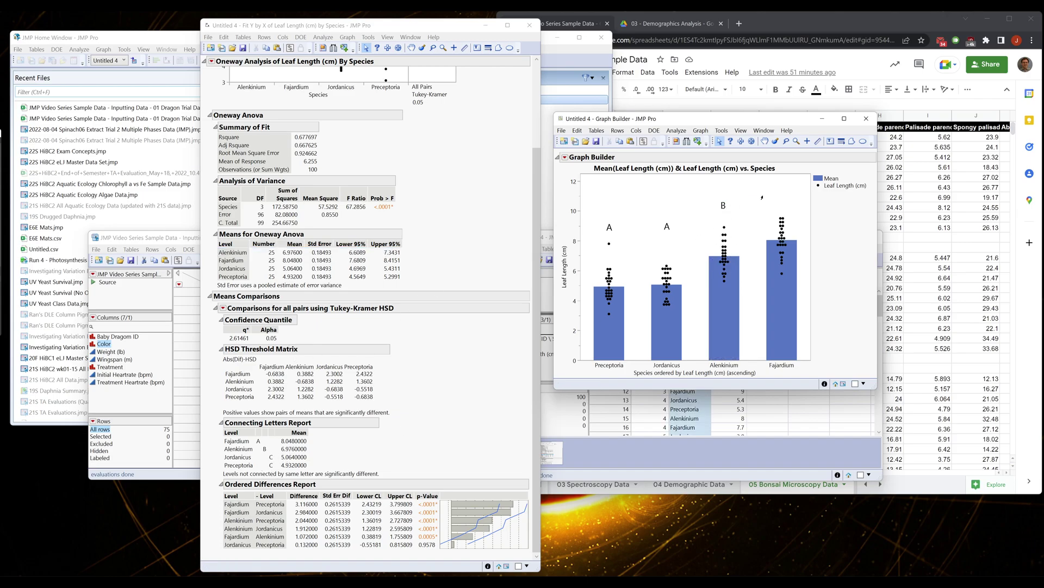
Step: Add a C label above Fajardium and centre the A, A, B, C letters over their bars
click(667, 226)
click(667, 227)
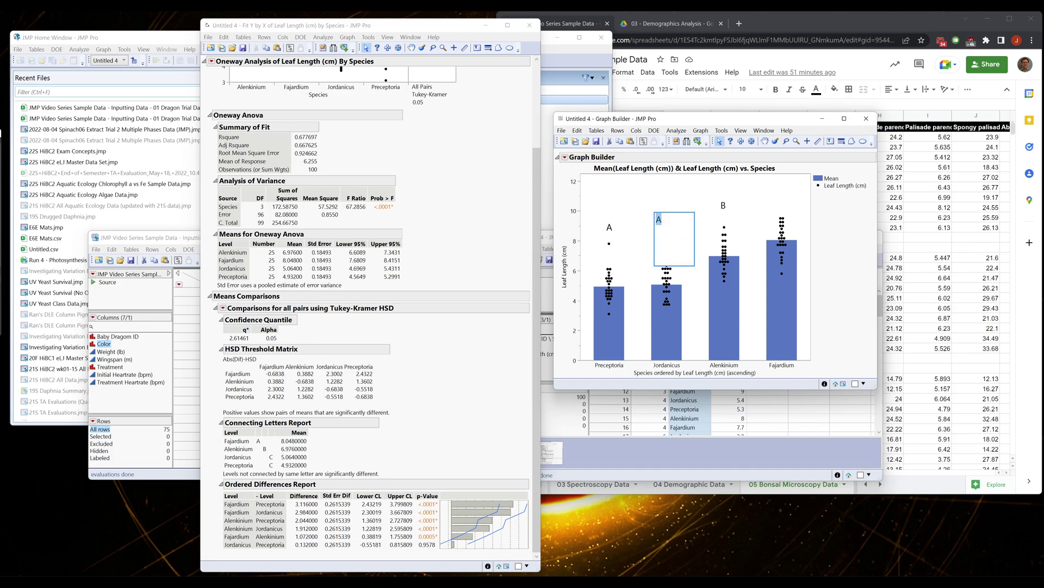
click(695, 197)
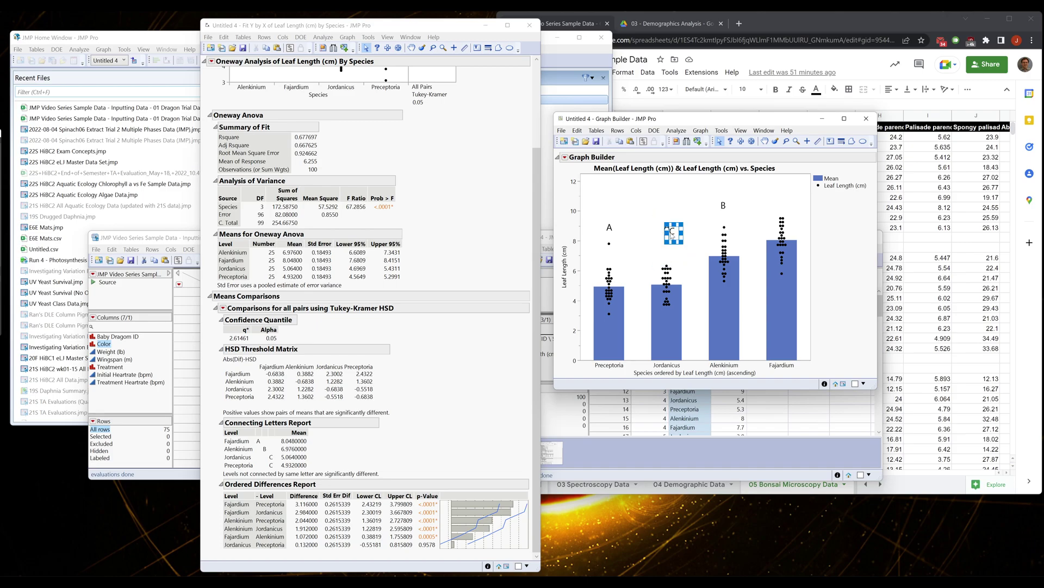
click(772, 208)
drag(773, 209, 788, 208)
drag(725, 211, 727, 212)
click(727, 211)
drag(725, 209, 726, 209)
click(668, 230)
click(610, 228)
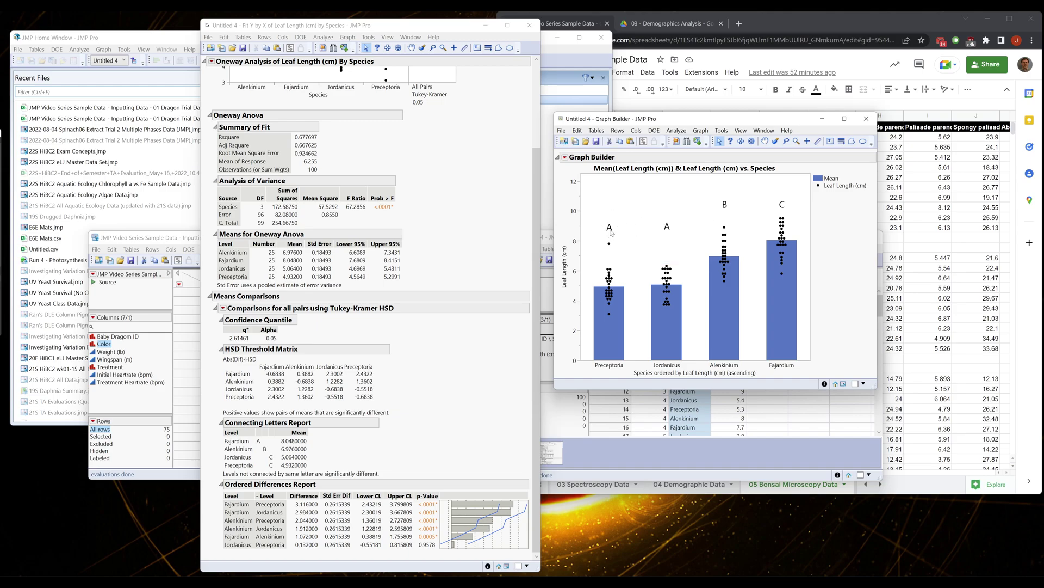
click(657, 224)
click(782, 204)
Step: Delete 'Species ordered by' from the x-axis title so it reads Leaf Length (cm)
click(686, 372)
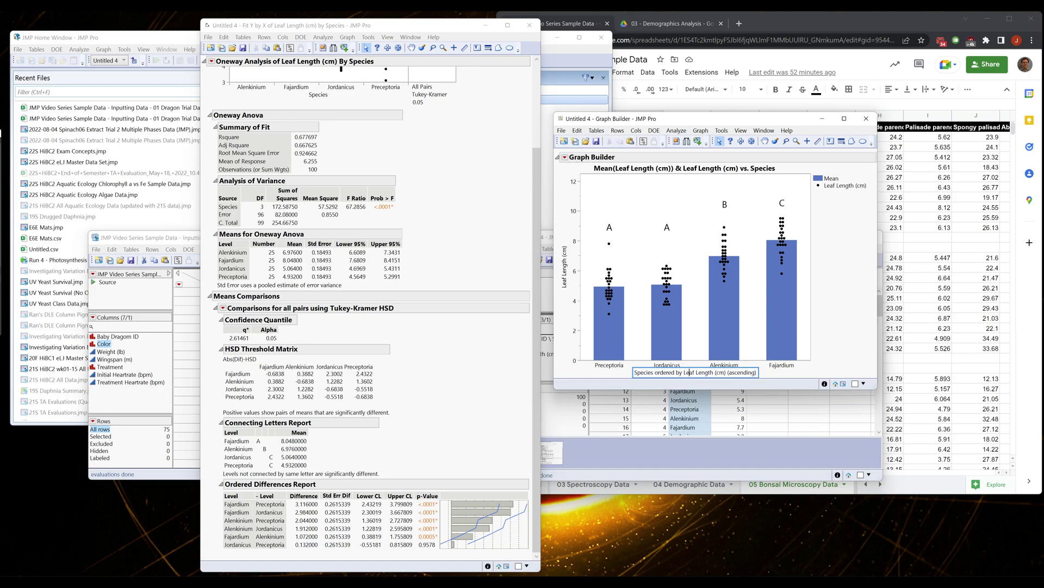
drag(683, 372, 606, 372)
key(BackSpace)
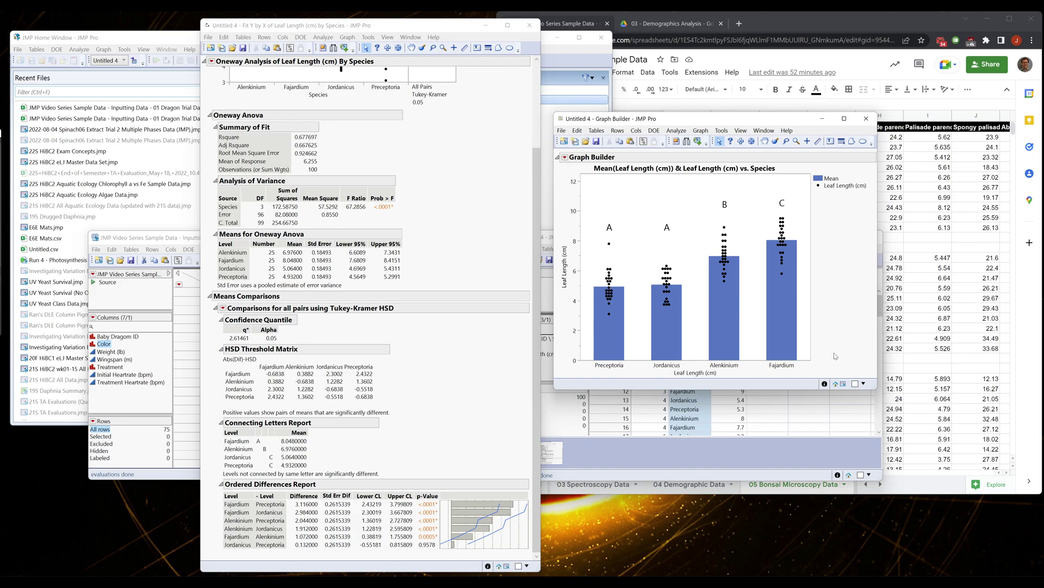
Step: Turn off the chart legend and bring back the Graph Builder control panel
alt+click(565, 157)
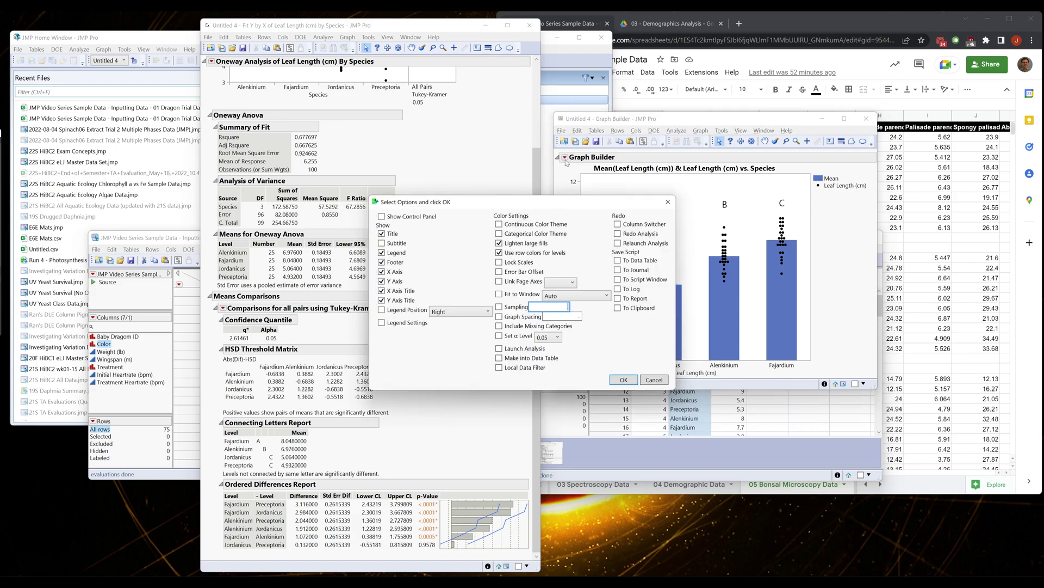
click(391, 255)
click(620, 381)
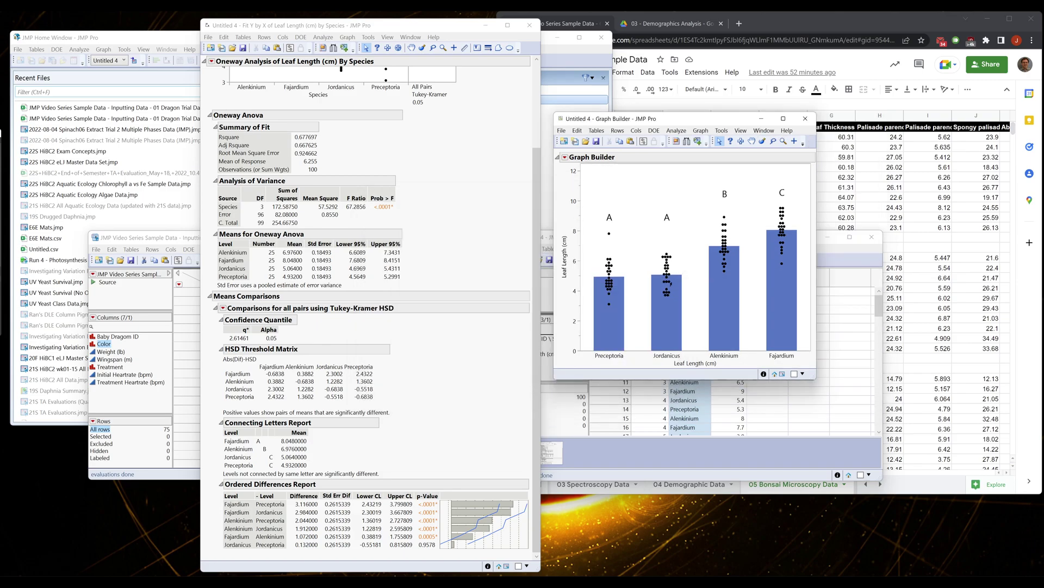
click(566, 159)
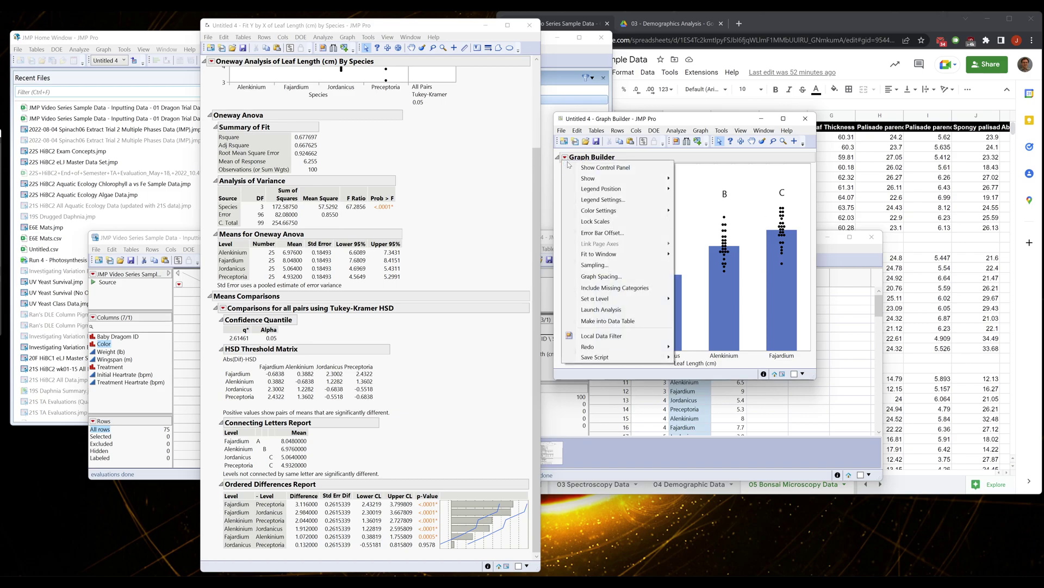
click(604, 167)
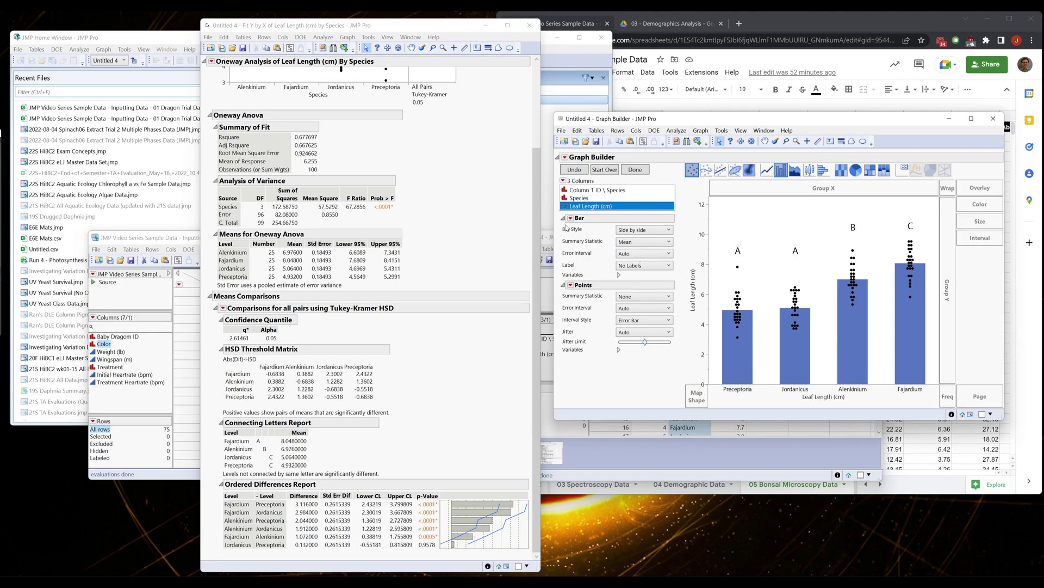
Step: Set the bar error interval to Standard Deviation and hide the control panel
click(651, 254)
click(663, 301)
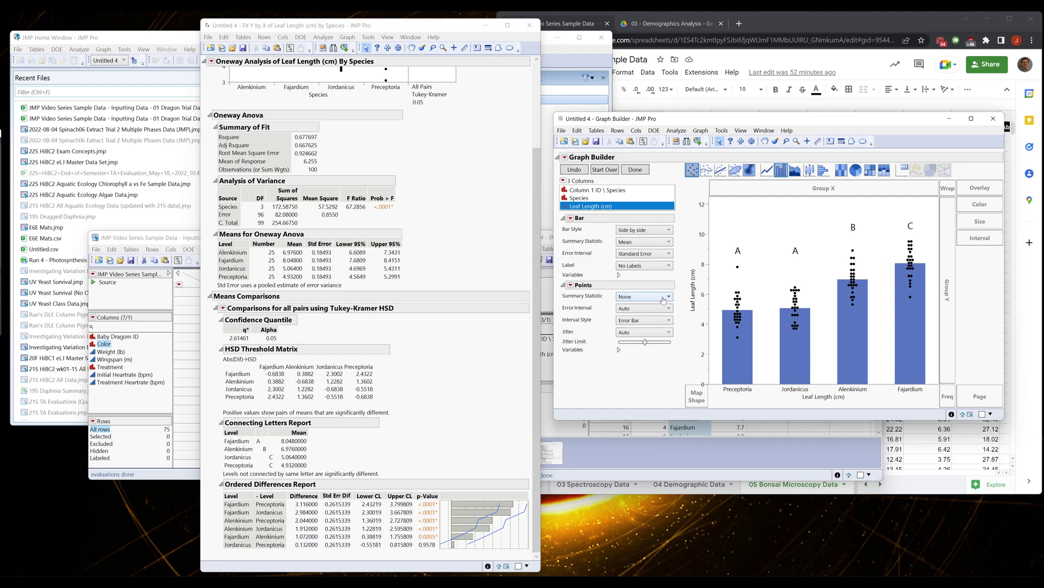
click(650, 254)
click(645, 289)
click(648, 254)
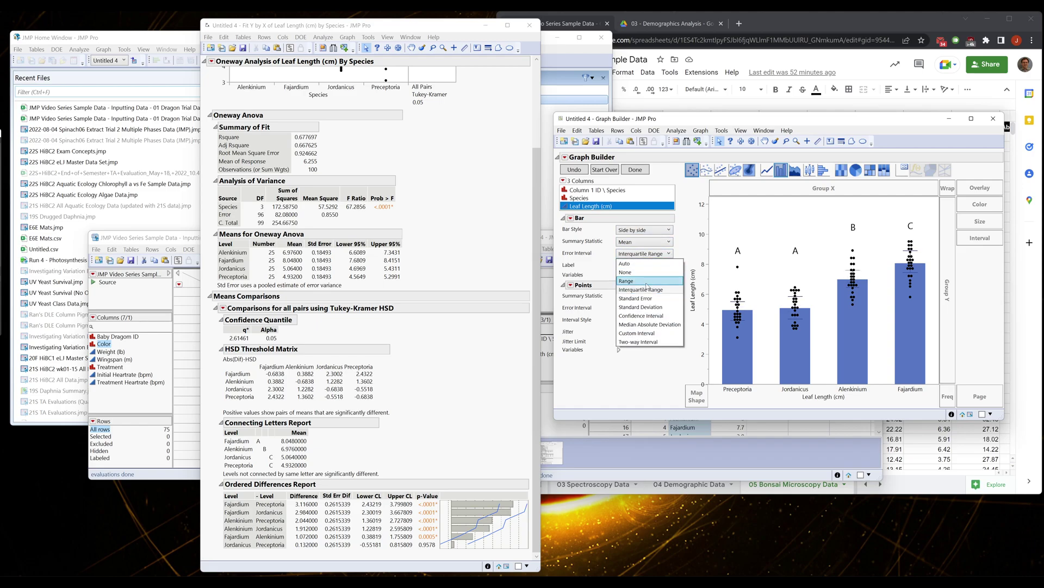
click(640, 307)
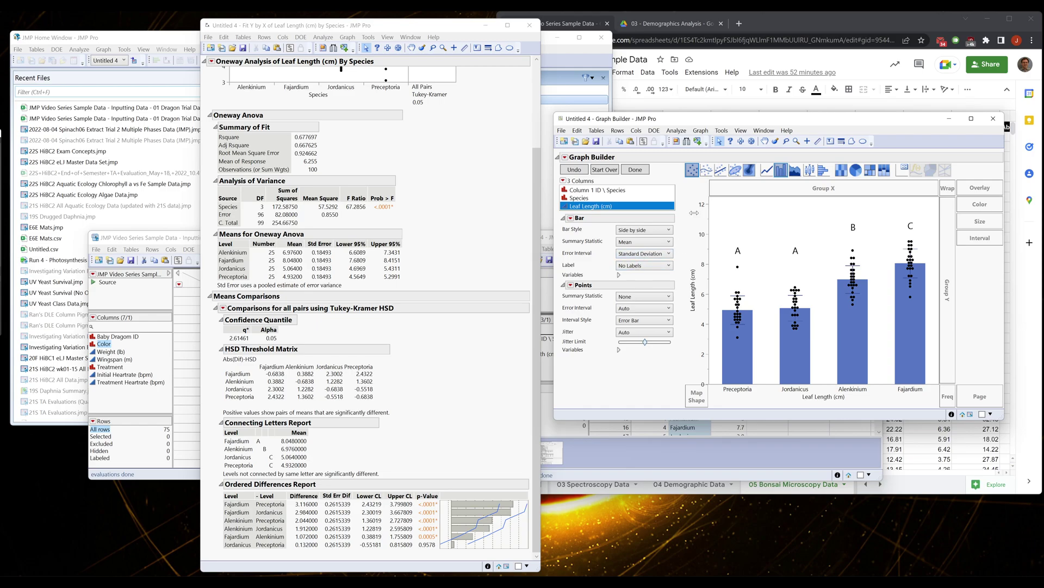
click(636, 169)
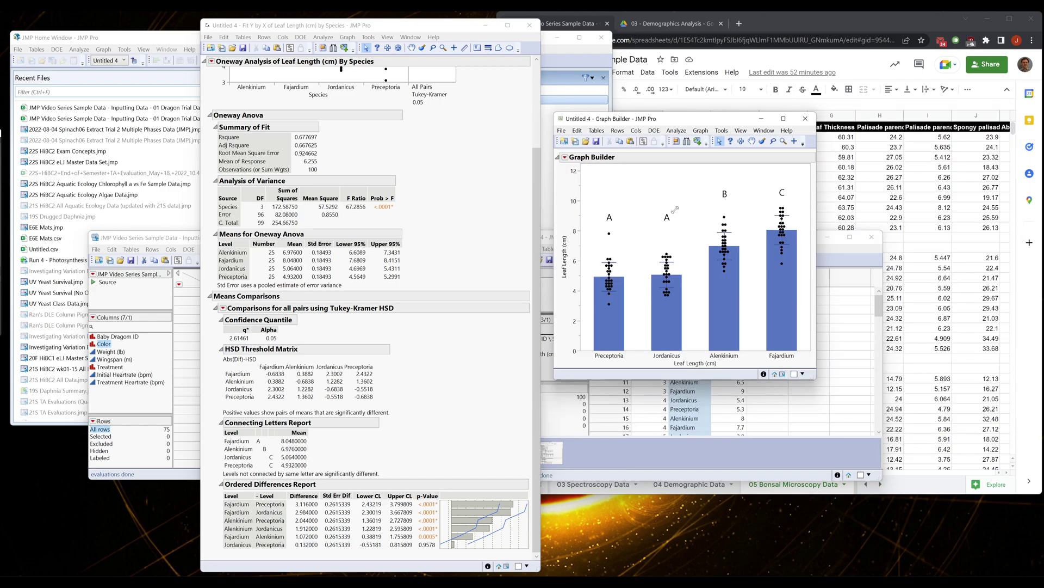
Step: Customize the error bars to a line width of 2
right_click(689, 243)
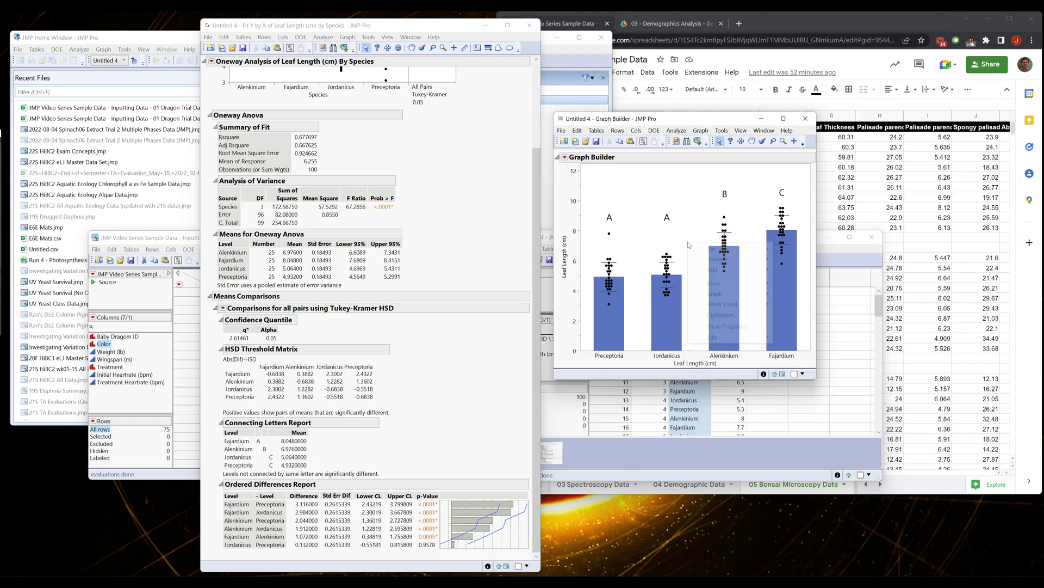
click(723, 315)
click(614, 200)
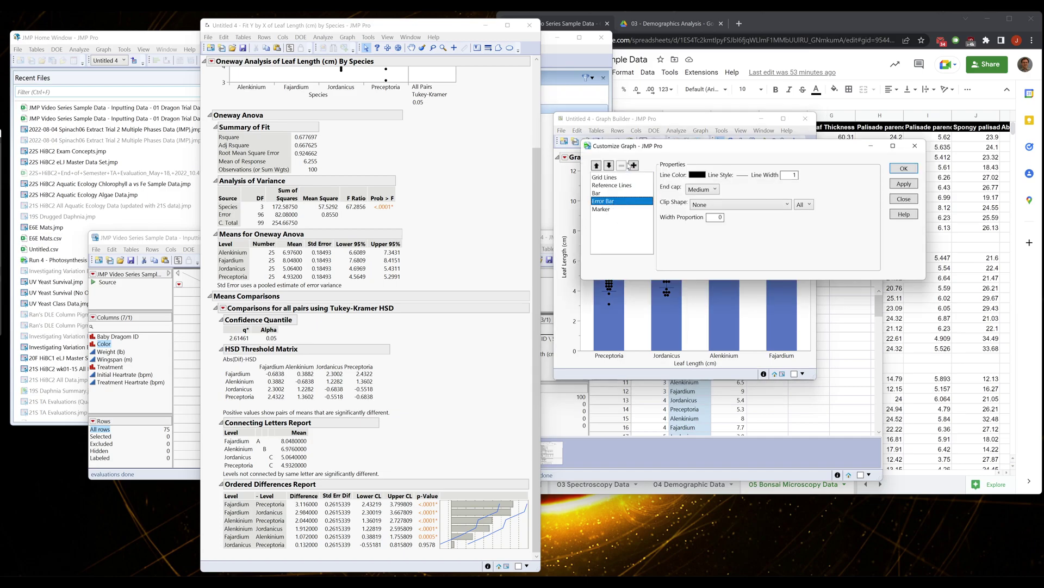
click(609, 165)
double_click(792, 174)
text(2)
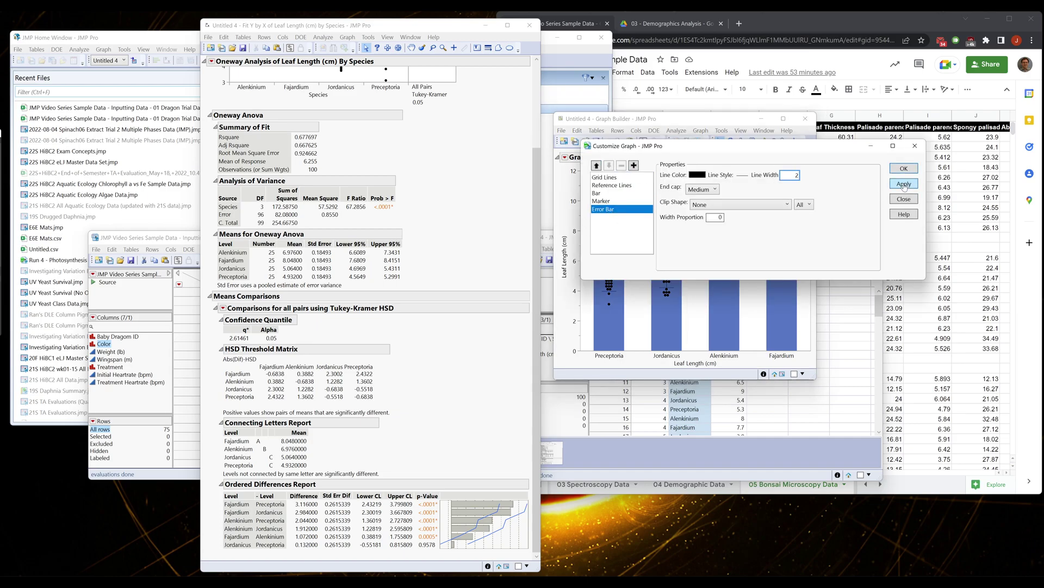
click(897, 169)
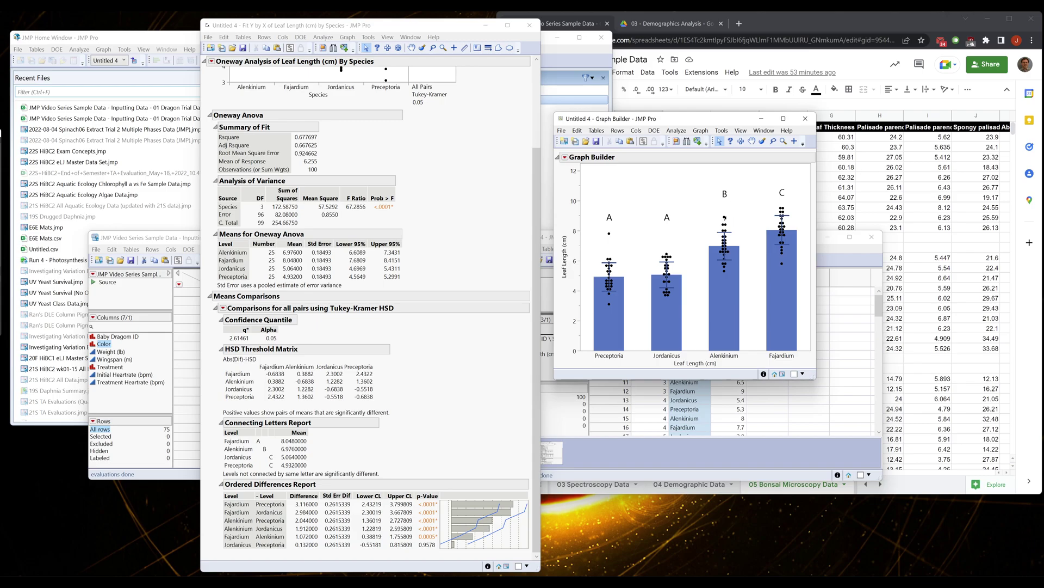
Step: Show a legend to the right of the chart
right_click(724, 217)
mouse_move(761, 239)
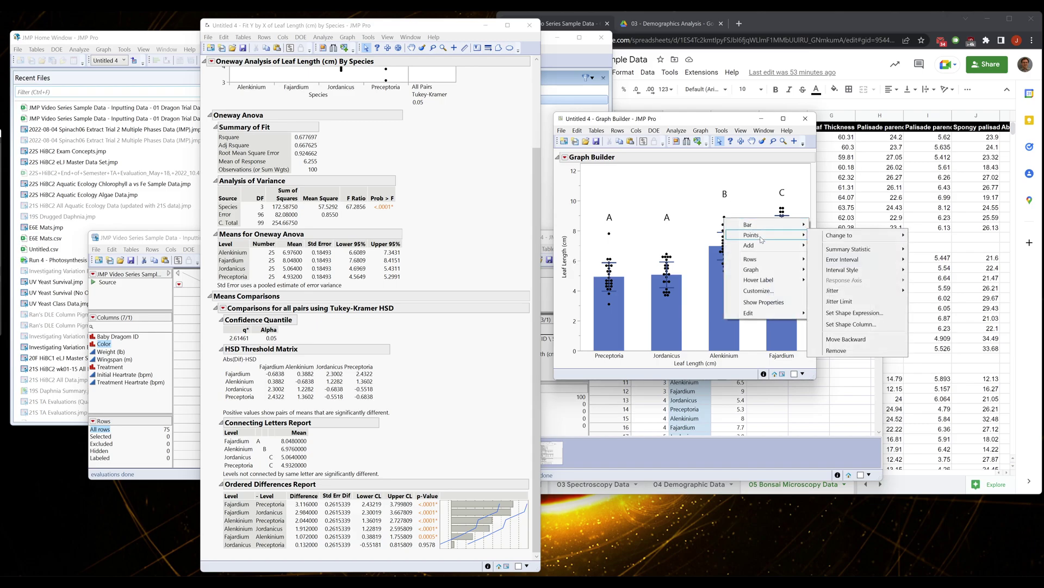
click(664, 195)
click(565, 157)
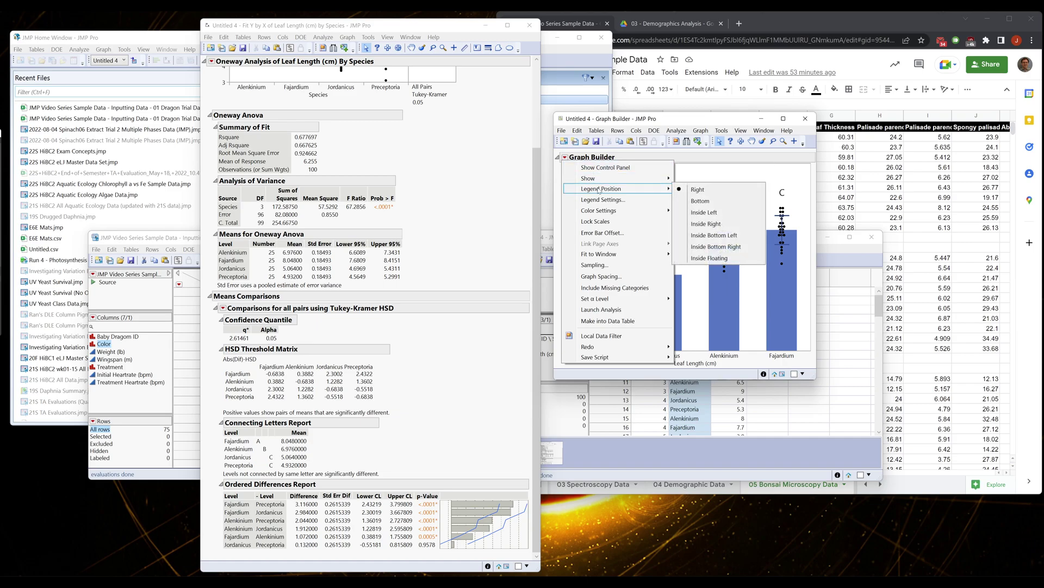
click(699, 190)
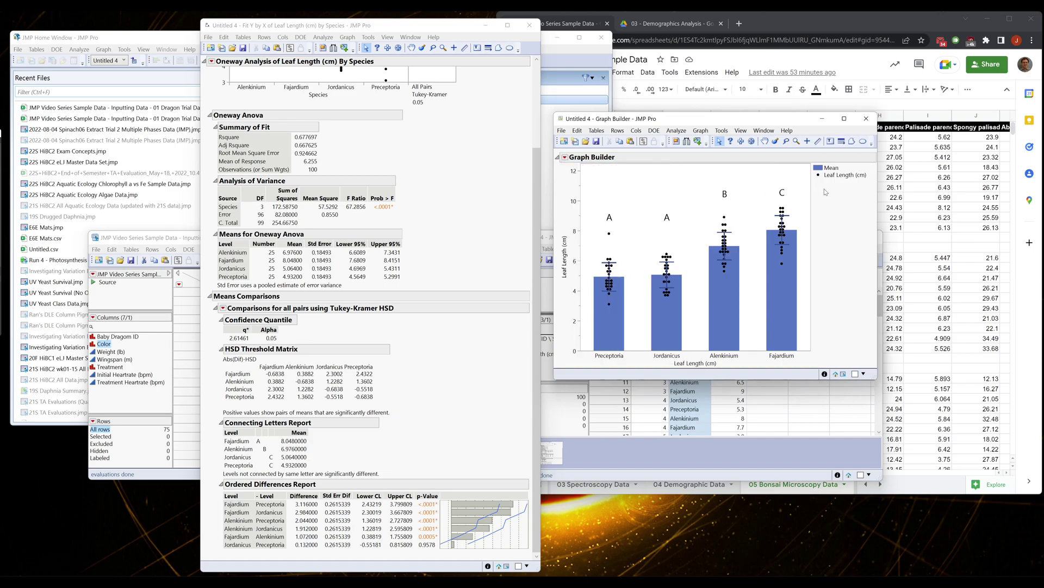
Step: Colour the Mean bars grey and the data points light grey via the legend
right_click(822, 170)
mouse_move(865, 185)
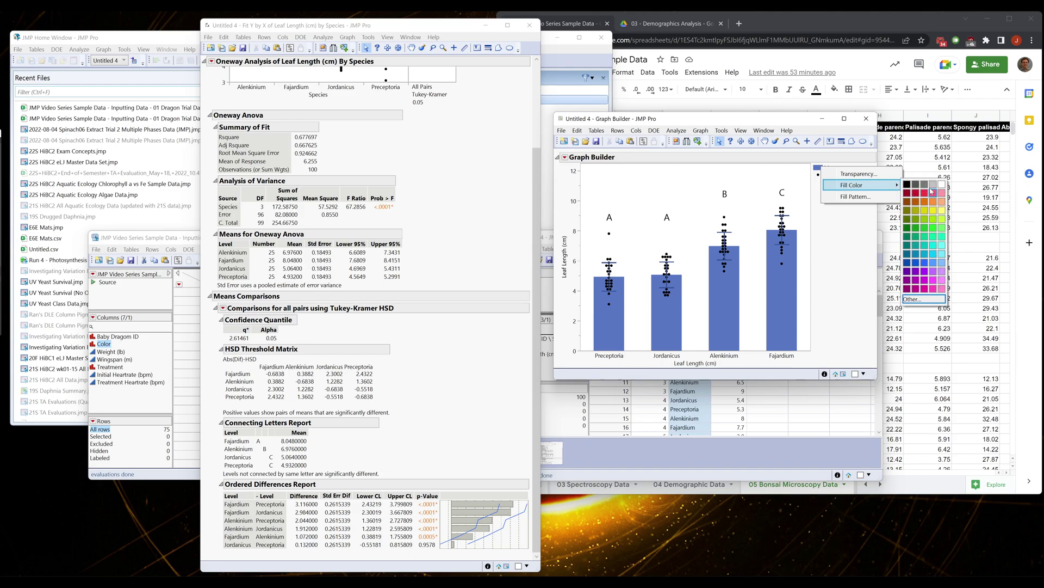
click(934, 185)
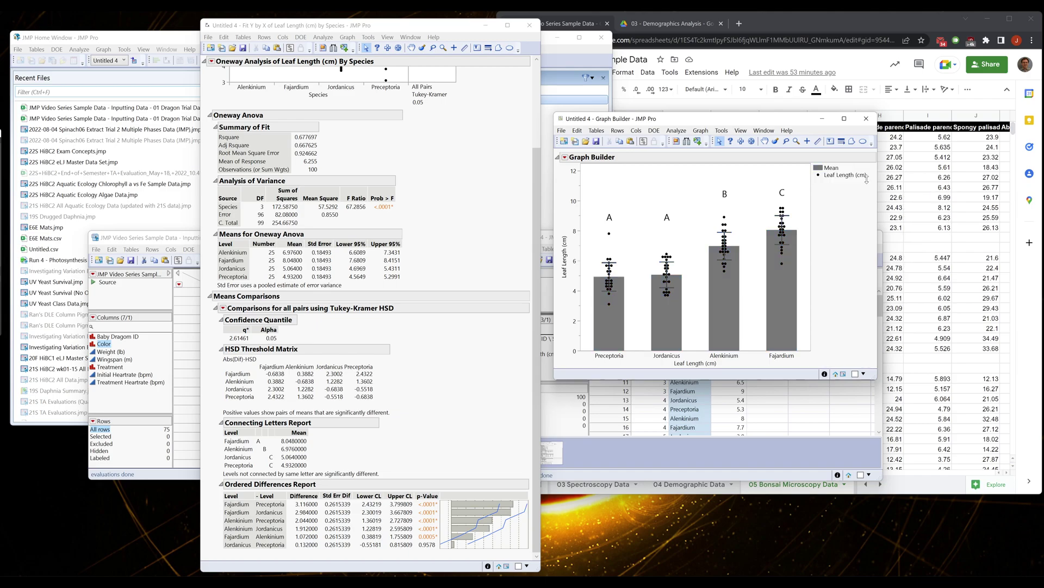
right_click(821, 175)
mouse_move(851, 185)
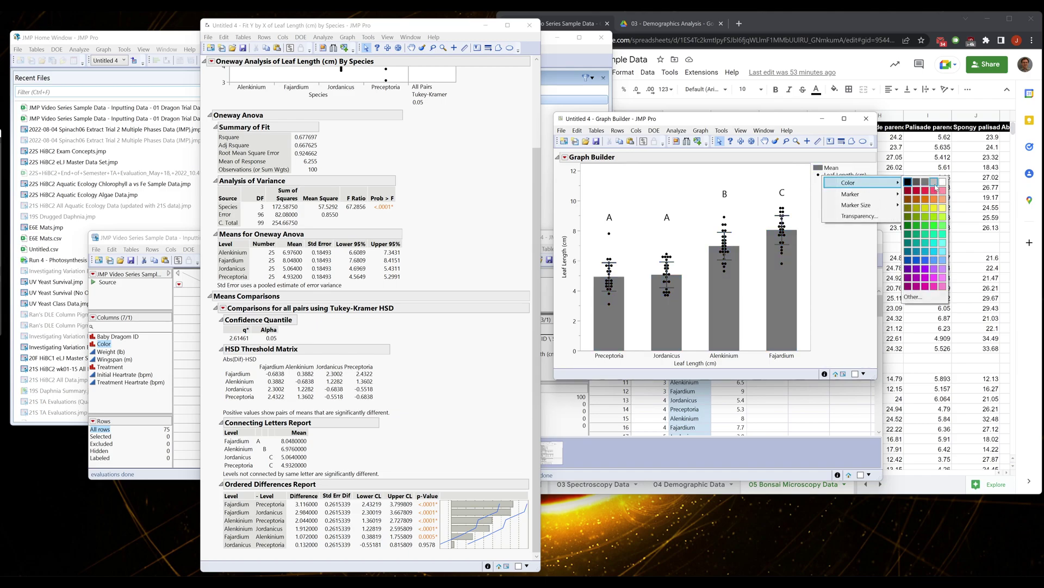
click(937, 188)
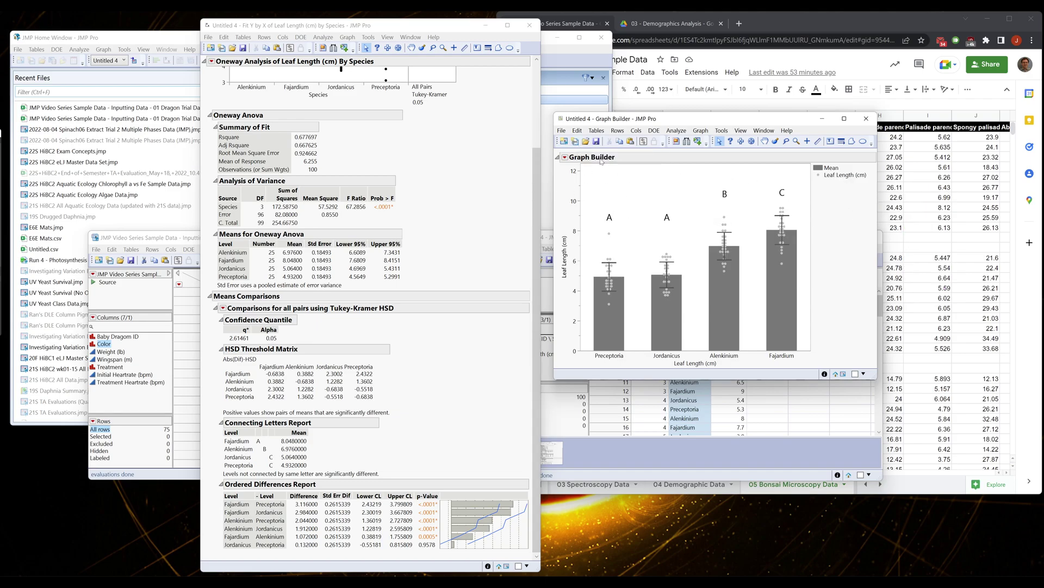
alt+click(564, 157)
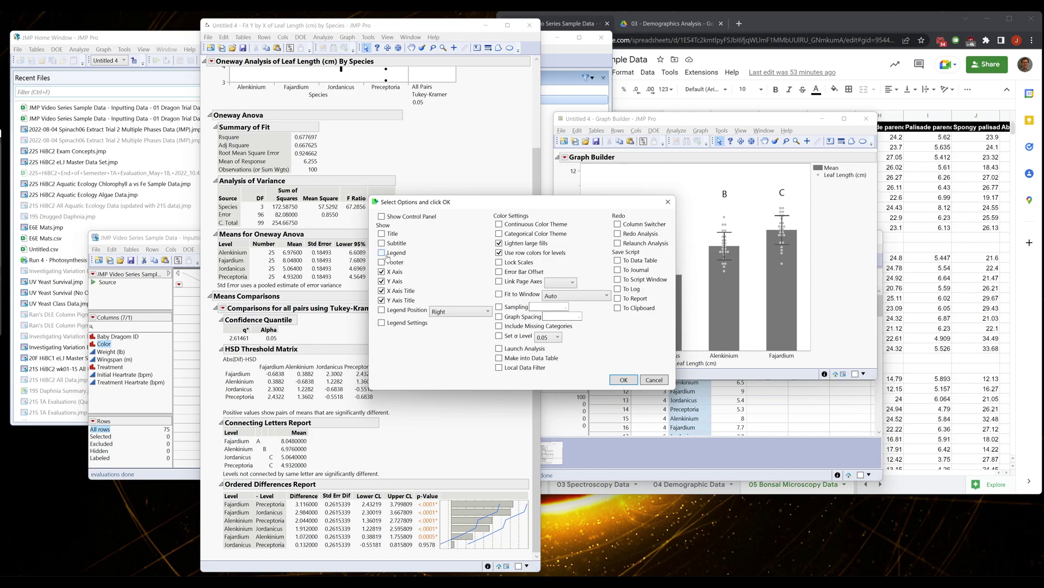
Step: Uncheck Legend in the options dialog, then toggle the control panel on and off
click(617, 381)
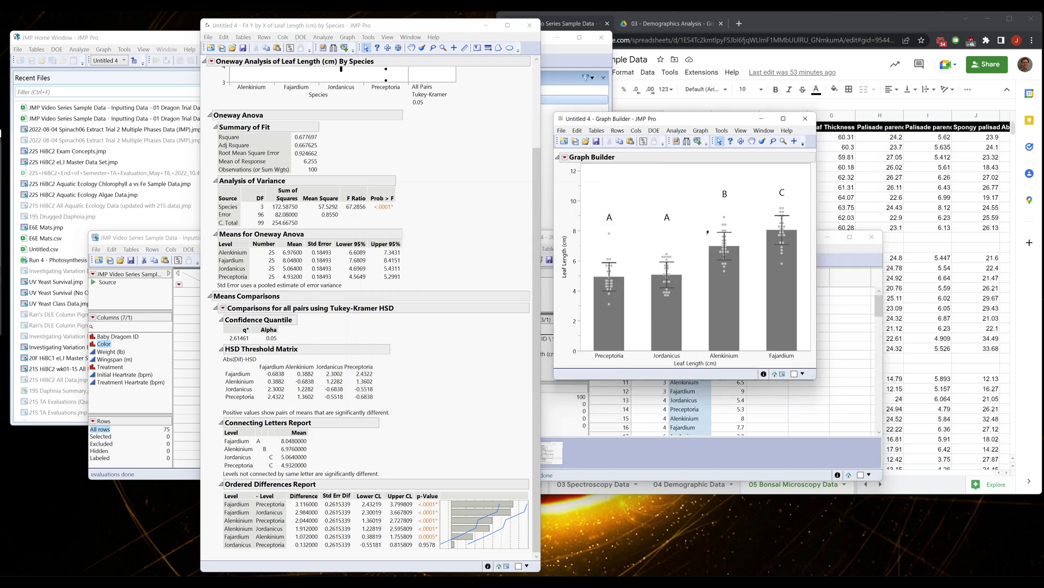
right_click(690, 192)
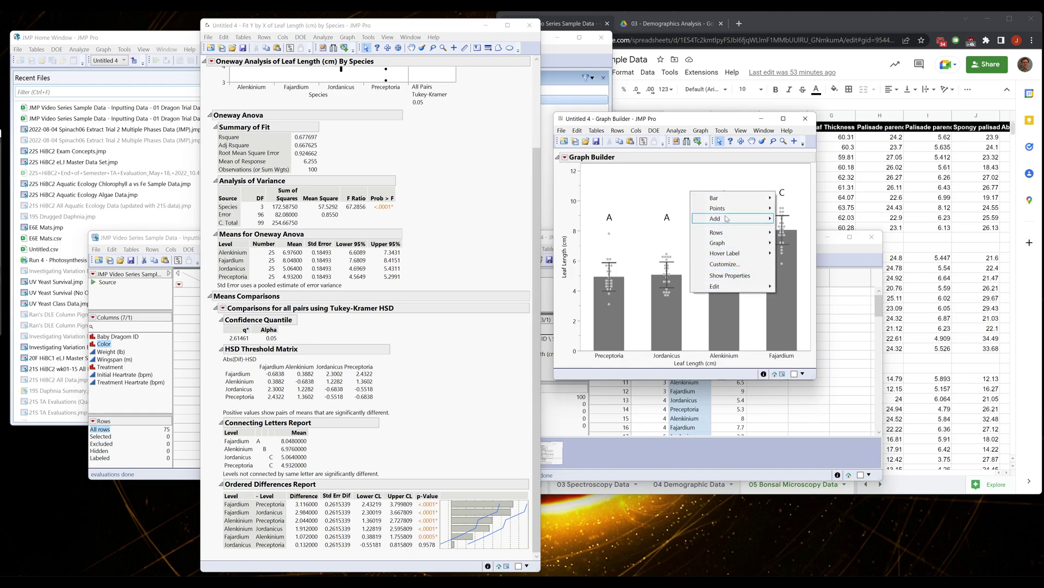
click(631, 183)
click(565, 157)
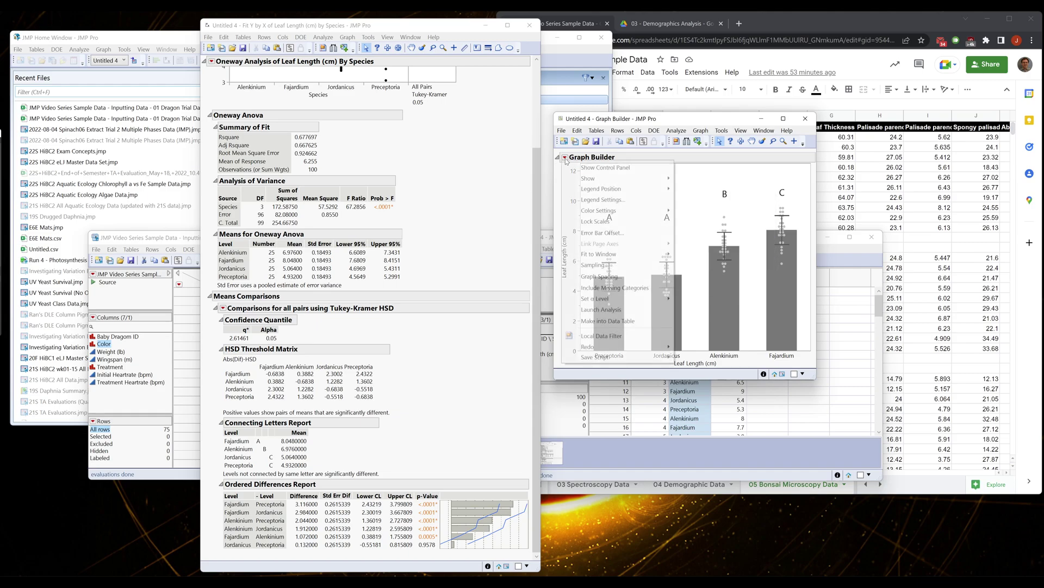
click(598, 166)
click(636, 169)
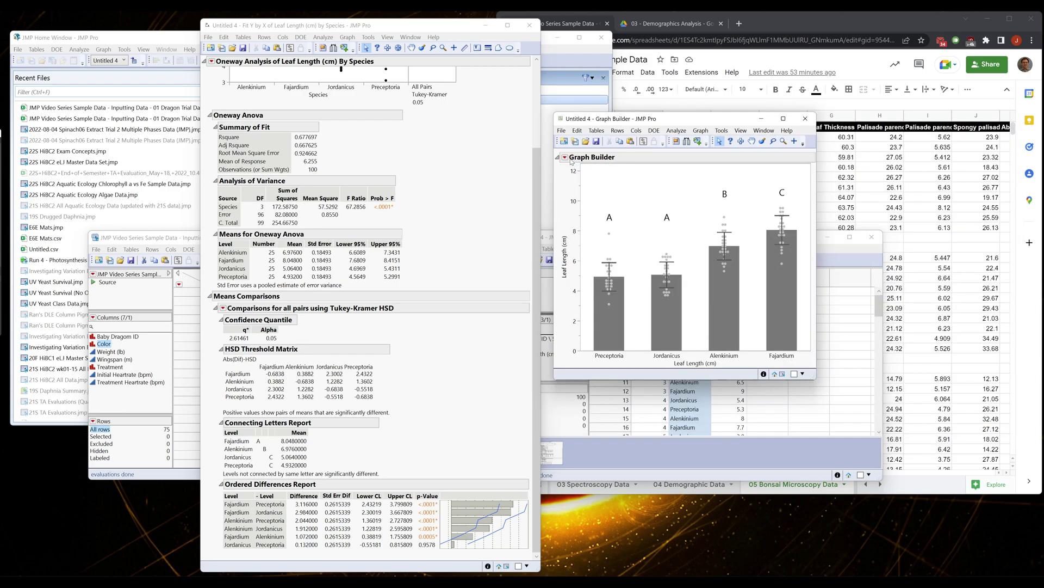
Step: Re-enable the legend and set a line colour for Standard Deviation in Legend Settings
click(566, 157)
mouse_move(613, 190)
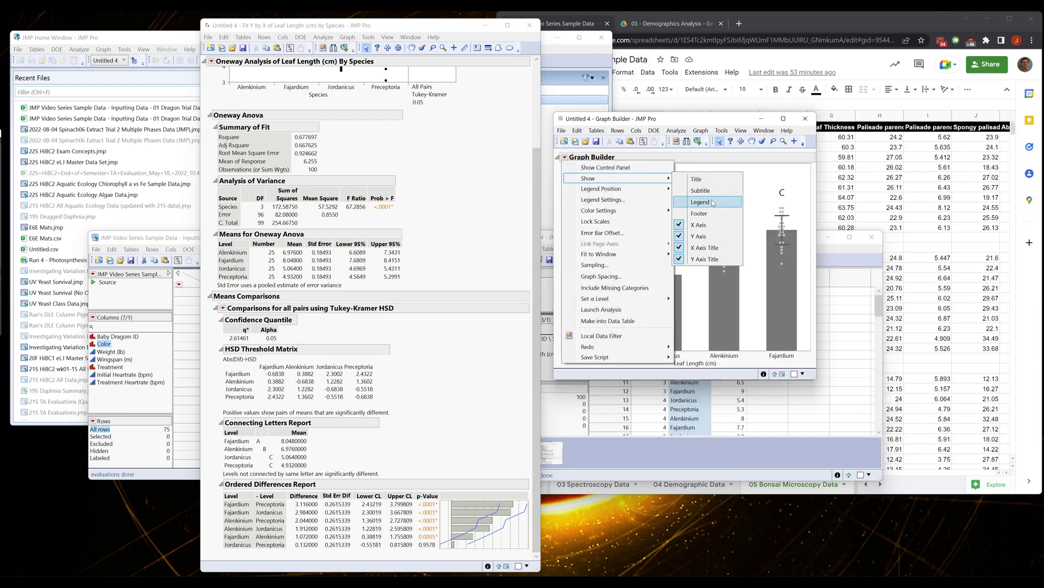
click(702, 194)
double_click(835, 178)
right_click(648, 217)
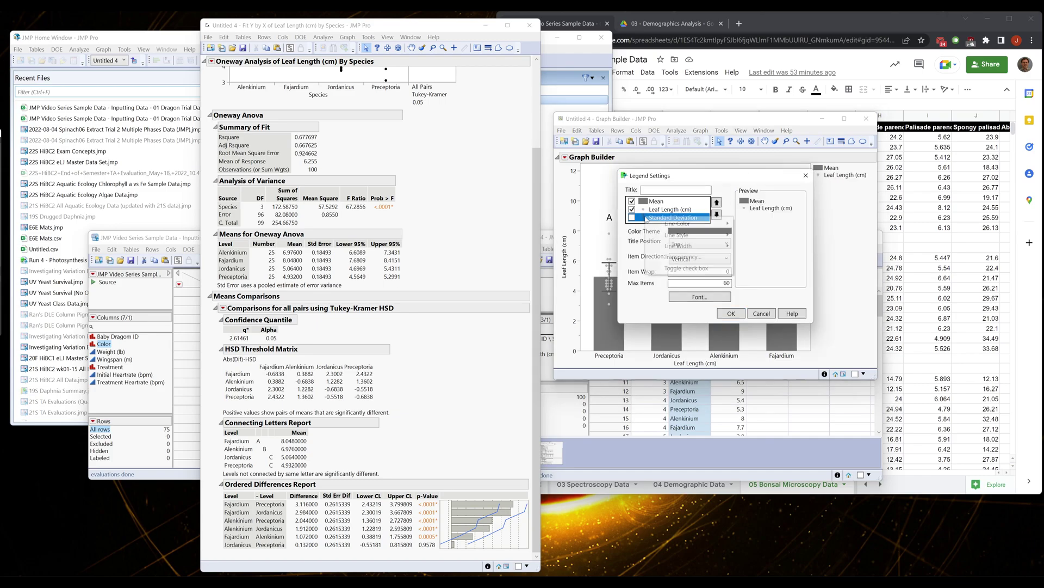
mouse_move(685, 223)
click(741, 224)
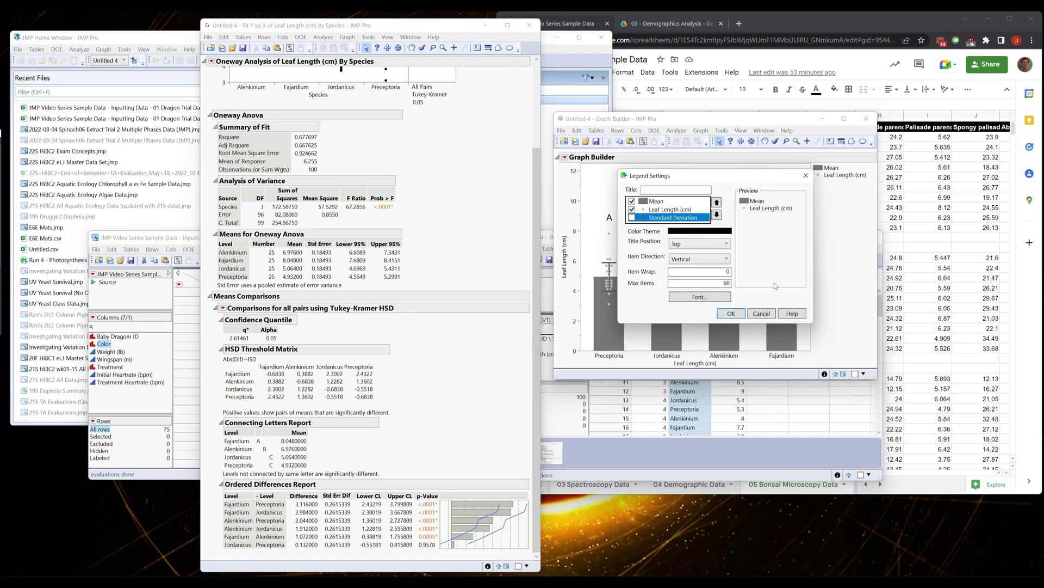
click(761, 314)
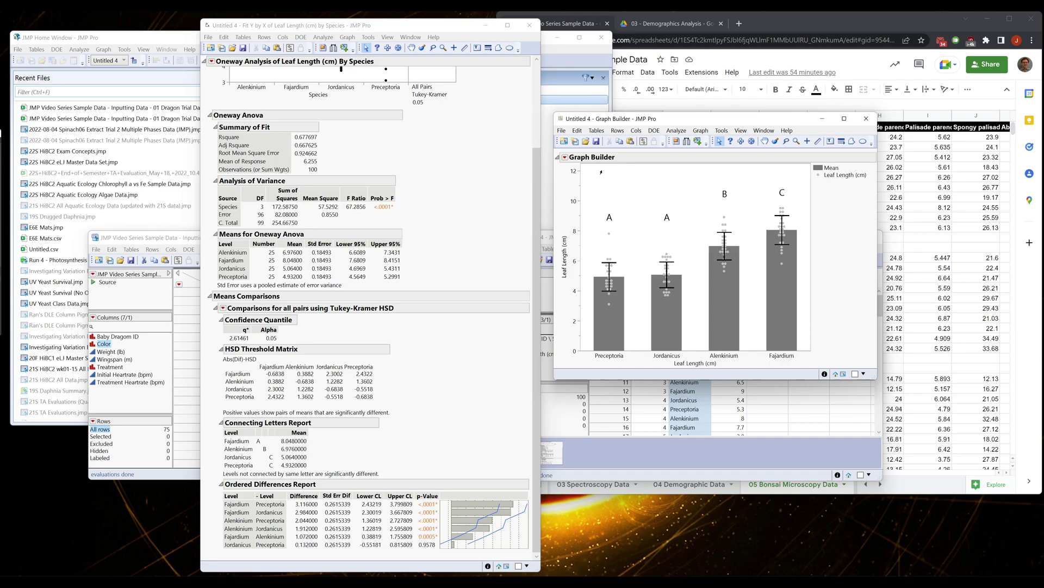
Step: Bring the Fit Y by X report forward and scroll up to its Oneway plot
click(537, 199)
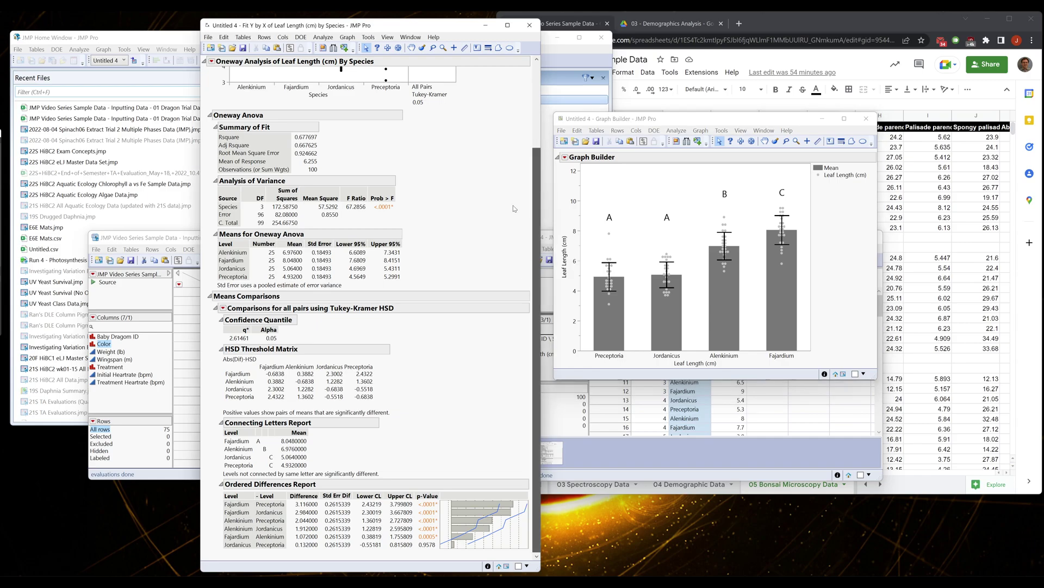
scroll(513, 209, up, 3)
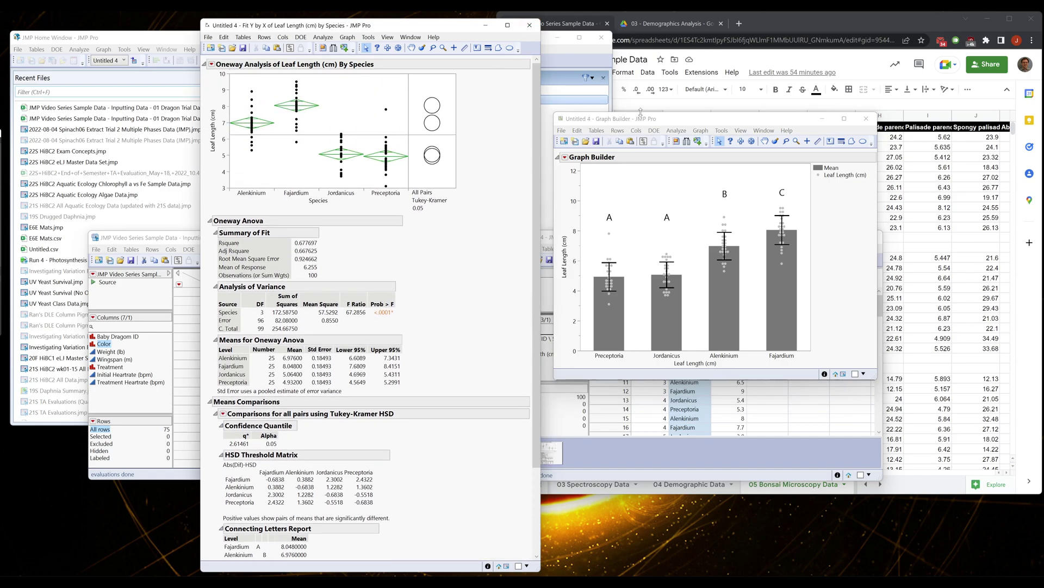